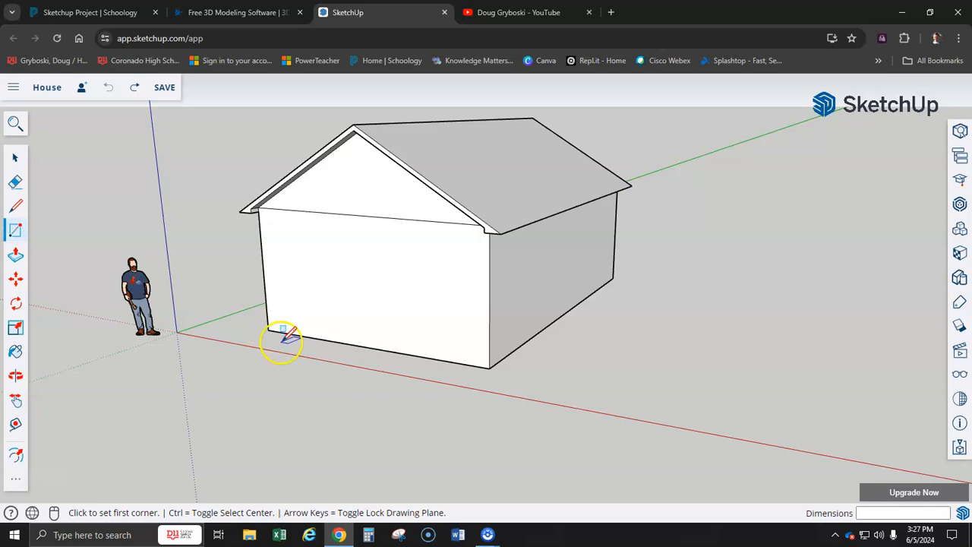
# Draw a door rectangle about 3' 10" wide and 7' 7" tall on the front wall, rising from its base edge.
pyautogui.click(286, 331)
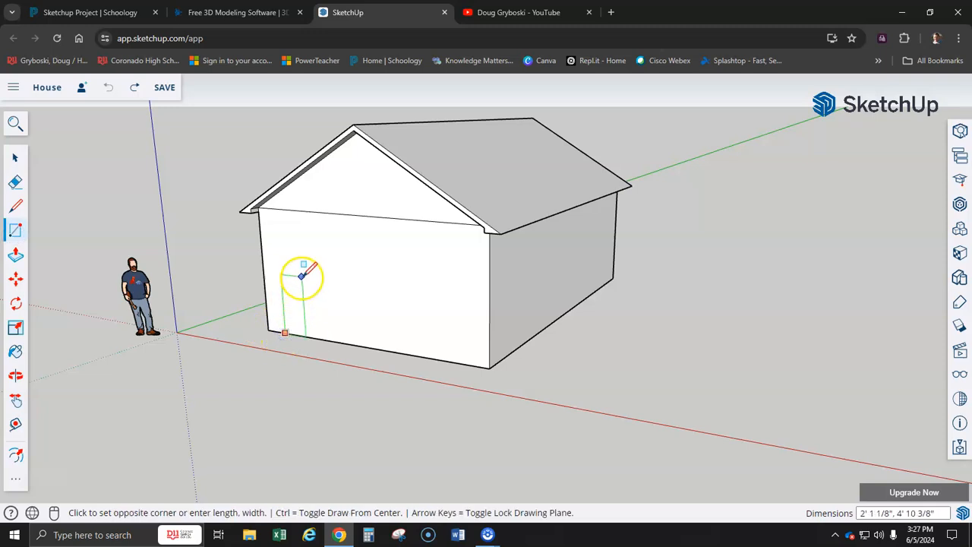
pyautogui.moveTo(319, 256); pyautogui.dragTo(382, 202, button='middle')
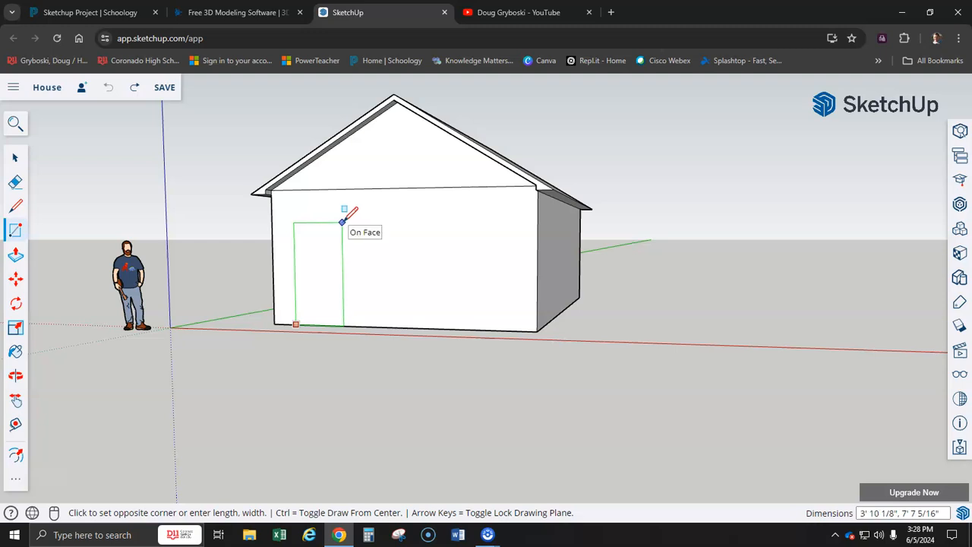
pyautogui.click(341, 222)
pyautogui.moveTo(341, 223); pyautogui.dragTo(297, 260, button='middle')
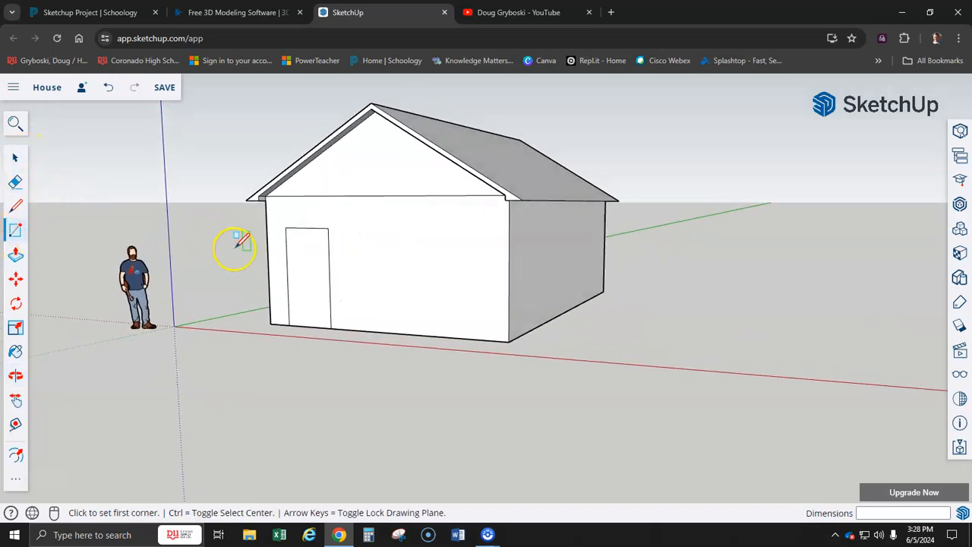
# Draw a window rectangle about 7' 7" wide and 4' 8" tall on the front wall beside the door.
pyautogui.click(363, 285)
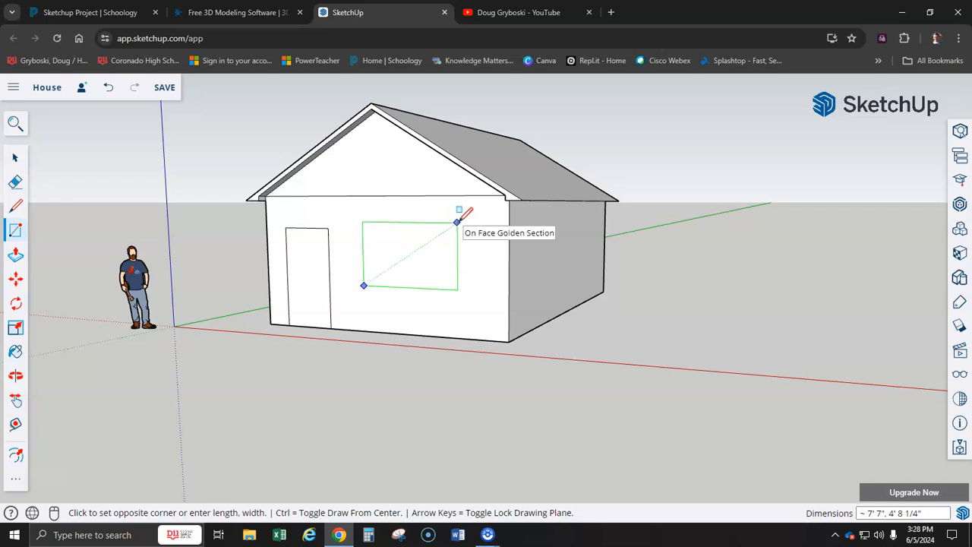
pyautogui.click(457, 221)
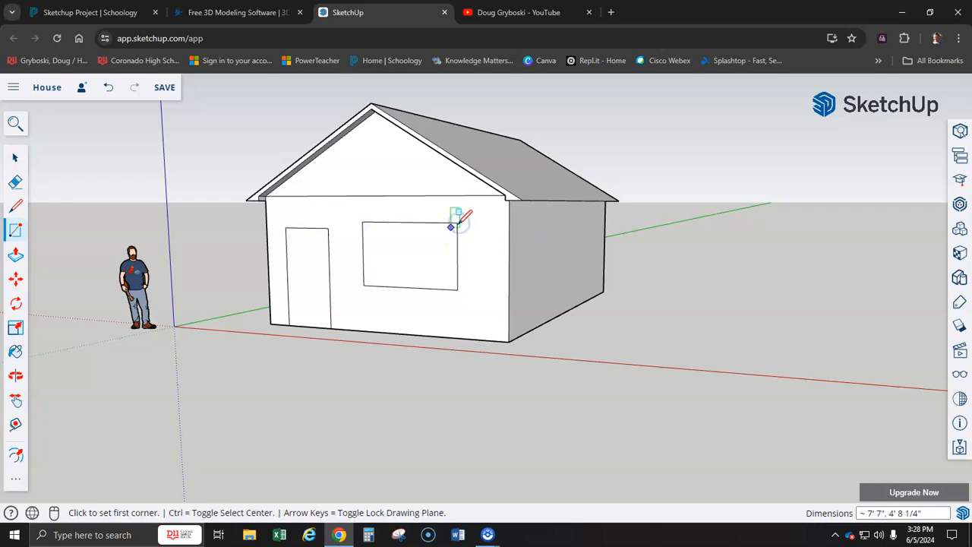
pyautogui.moveTo(260, 256)
pyautogui.mouseDown(button='middle')
pyautogui.moveTo(239, 275)
pyautogui.moveTo(466, 321)
pyautogui.moveTo(341, 341)
pyautogui.moveTo(311, 119)
pyautogui.moveTo(274, 169)
pyautogui.moveTo(251, 268)
pyautogui.mouseUp(button='middle')
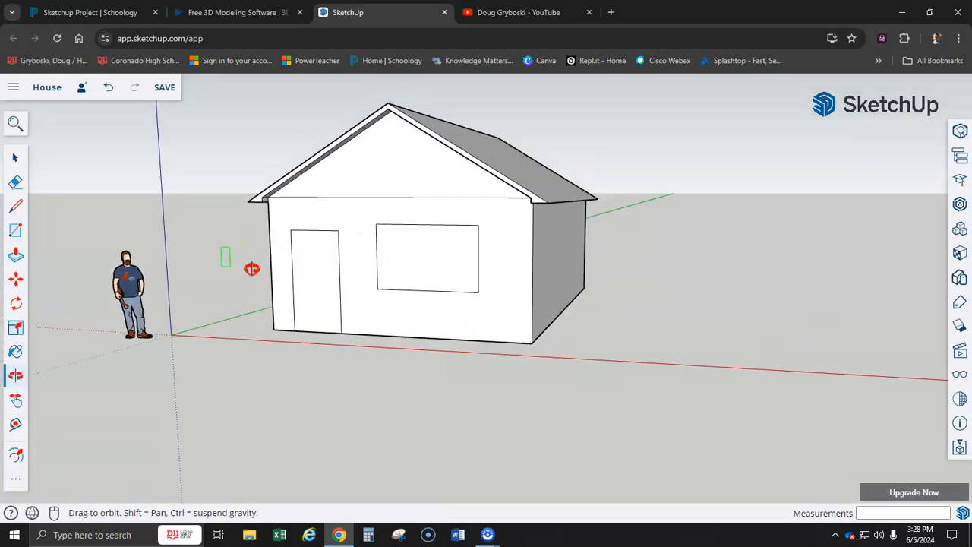
# Offset the door outline outward by 3" to form the door frame.
pyautogui.press('r')
pyautogui.scroll(3, 256, 275)
pyautogui.scroll(2, 332, 291)
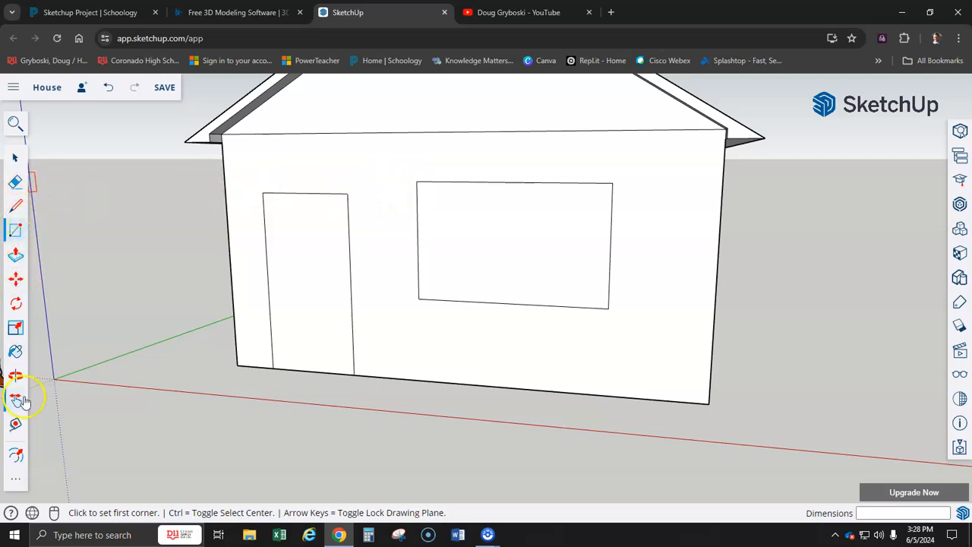
pyautogui.click(13, 457)
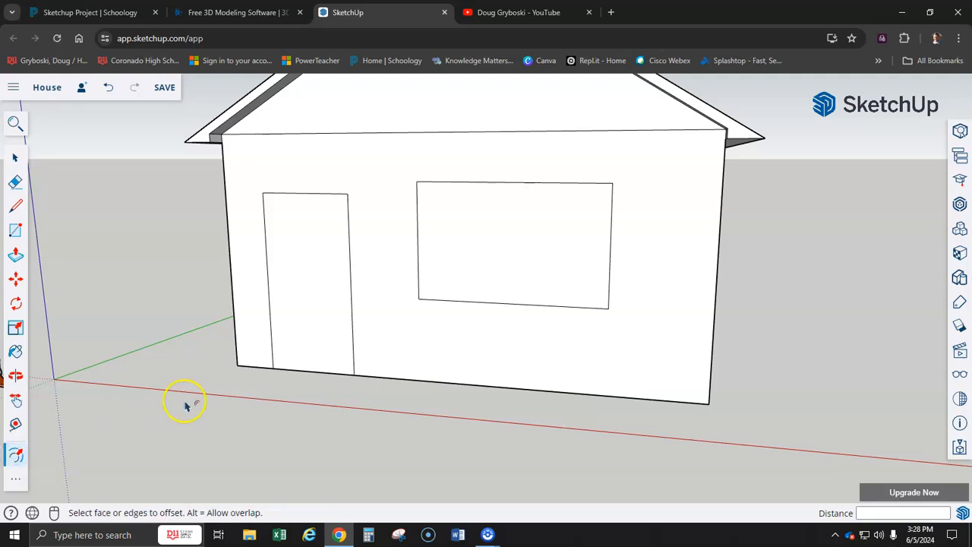
pyautogui.click(266, 254)
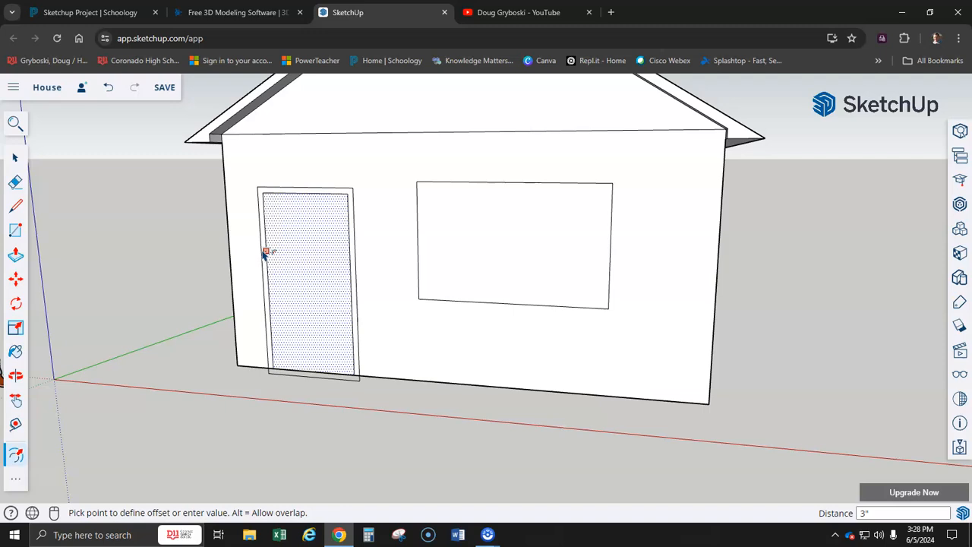
pyautogui.click(264, 255)
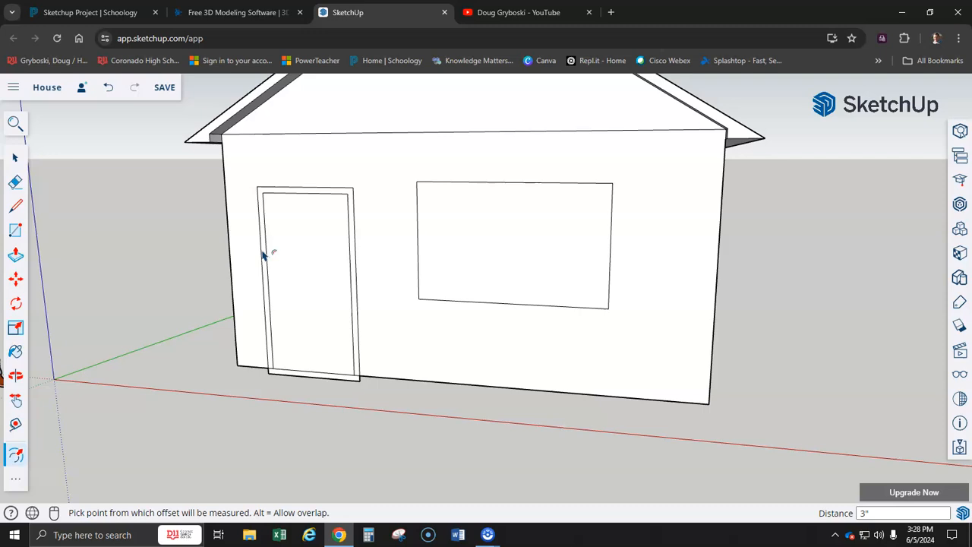
pyautogui.scroll(3, 361, 282)
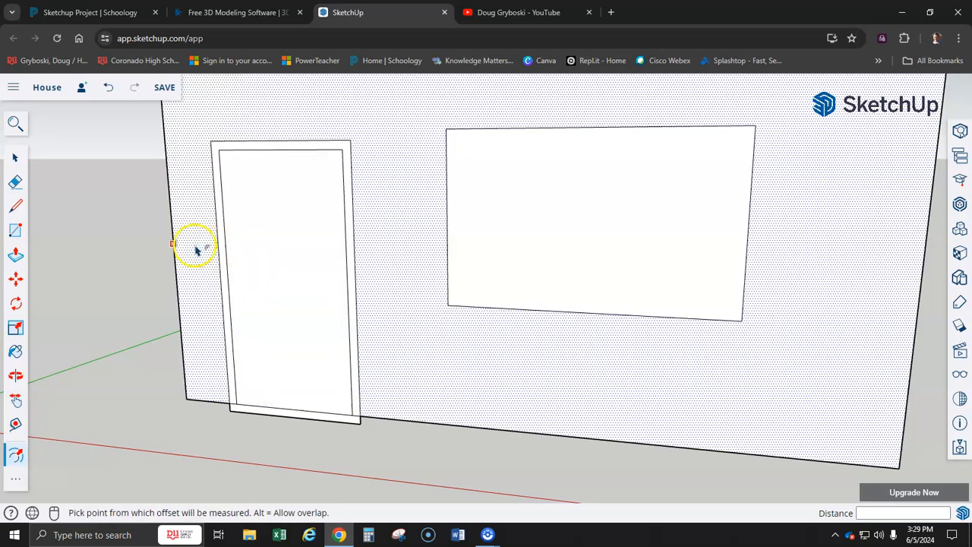
# Push/Pull the door frame face 1.5" out from the wall.
pyautogui.click(15, 258)
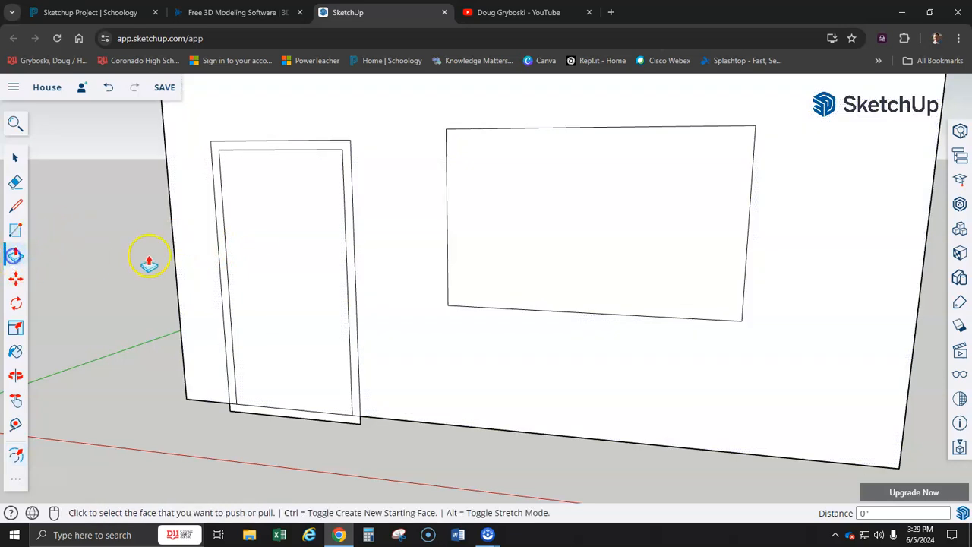
pyautogui.click(222, 249)
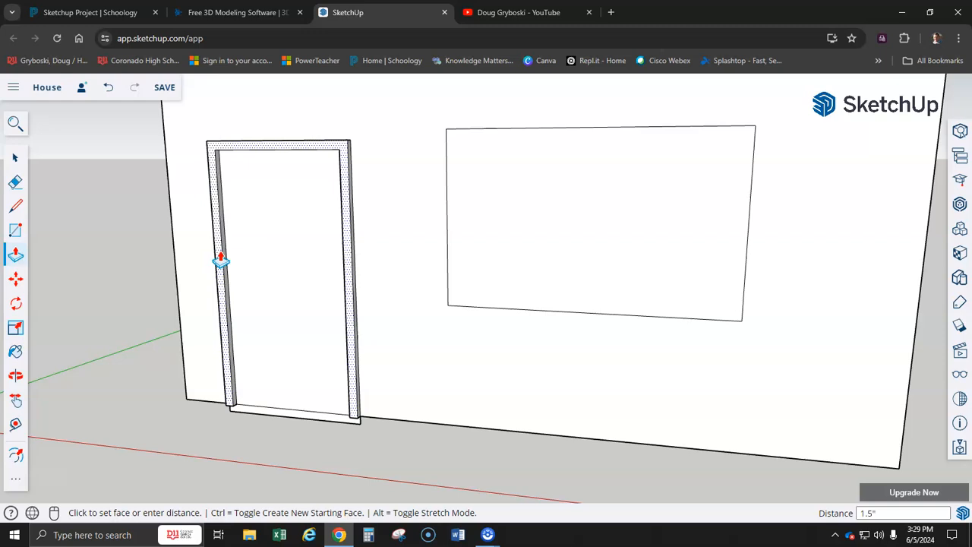
pyautogui.press('Return')
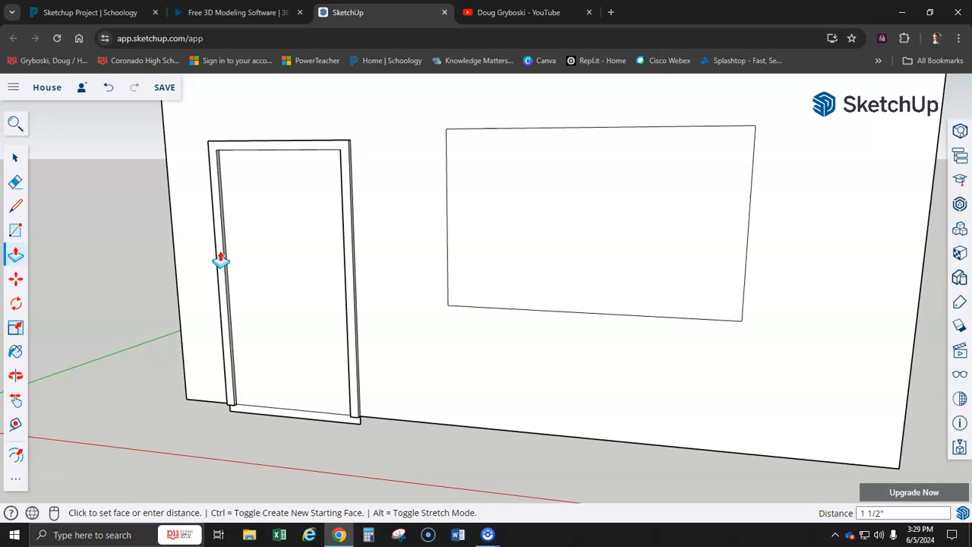
# Delete the strip face of the door outline that hangs below the bottom of the wall.
pyautogui.moveTo(395, 209); pyautogui.dragTo(211, 240, button='middle')
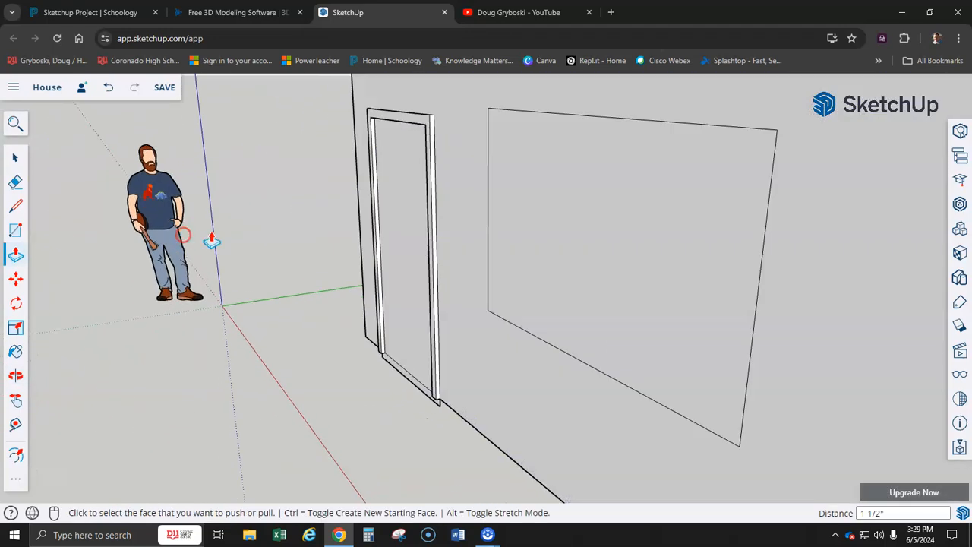
pyautogui.moveTo(443, 328); pyautogui.dragTo(580, 194, button='middle')
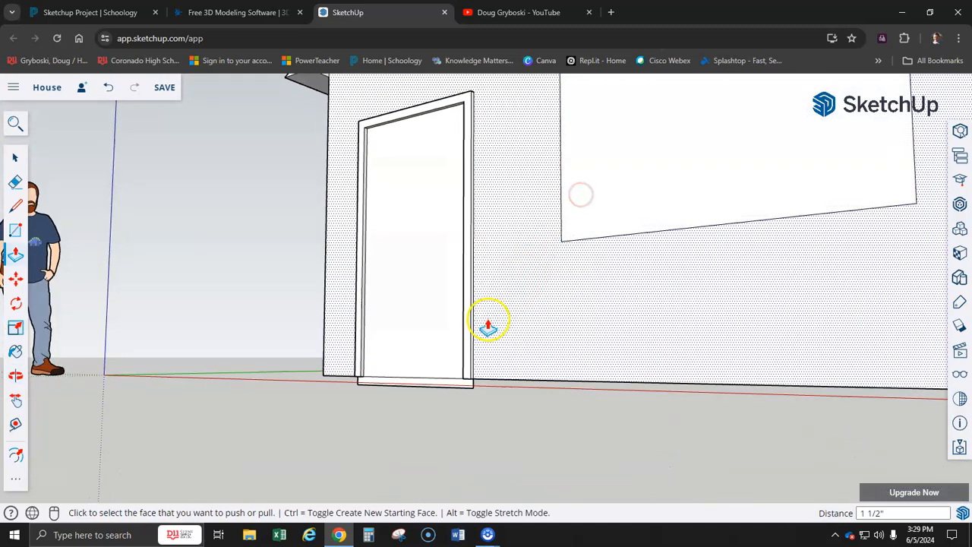
pyautogui.moveTo(488, 323); pyautogui.dragTo(538, 243, button='middle')
pyautogui.scroll(3, 407, 358)
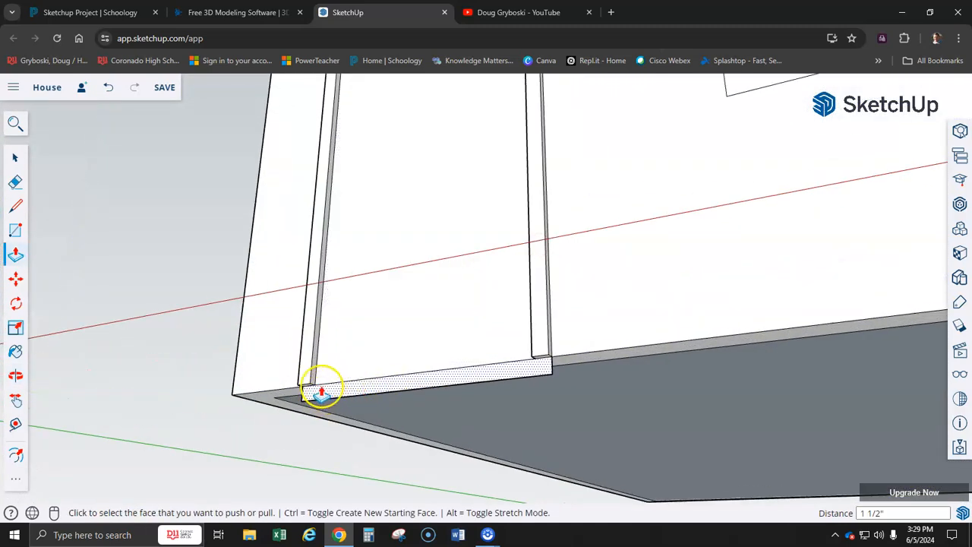
pyautogui.click(16, 157)
pyautogui.click(347, 394)
pyautogui.press('Delete')
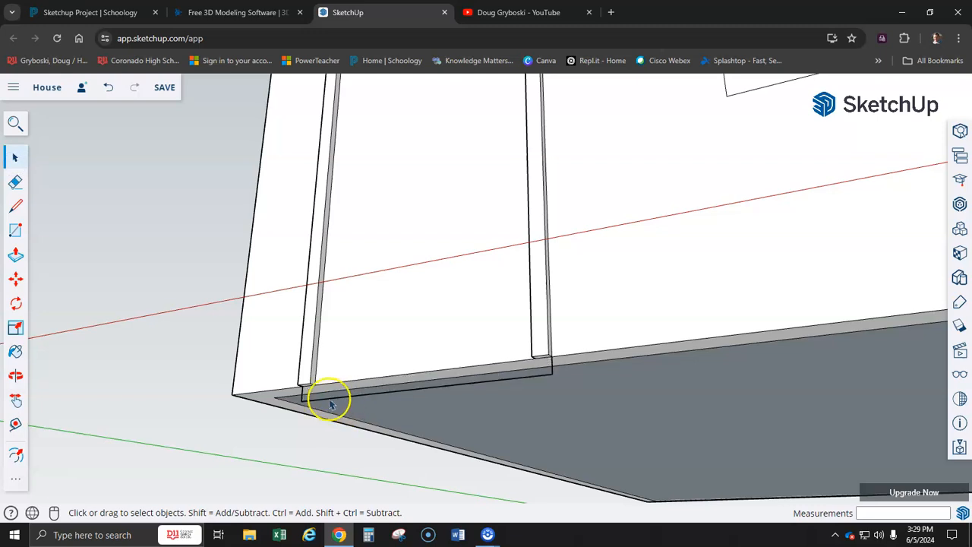
# Delete the leftover side and bottom edges hanging below the wall beneath the door.
pyautogui.scroll(5, 301, 401)
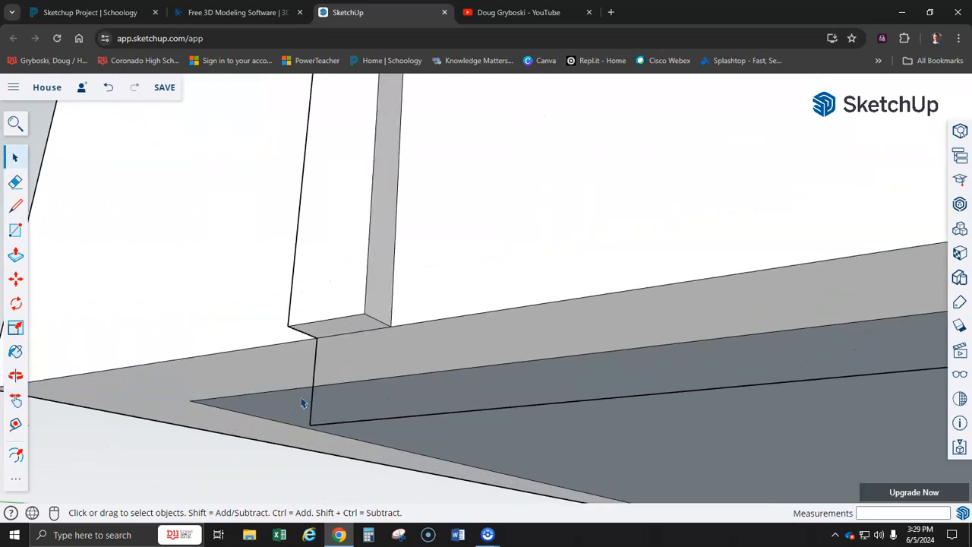
pyautogui.press('Delete')
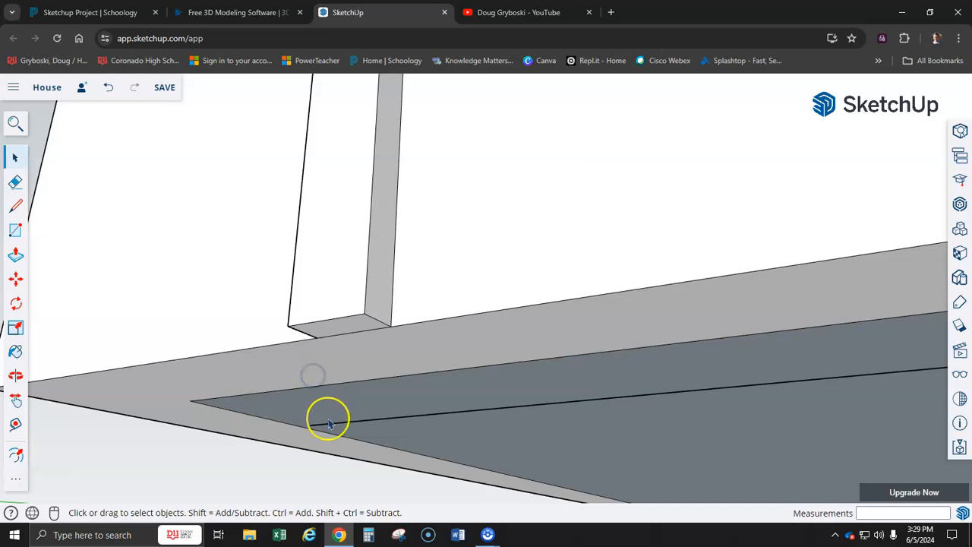
pyautogui.click(345, 424)
pyautogui.press('Delete')
pyautogui.scroll(-4, 354, 403)
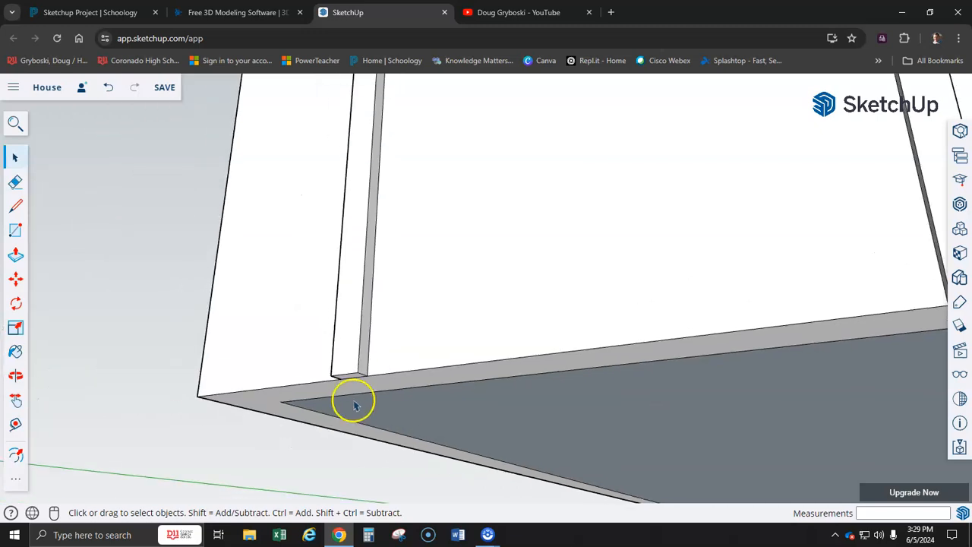
pyautogui.scroll(5, 580, 376)
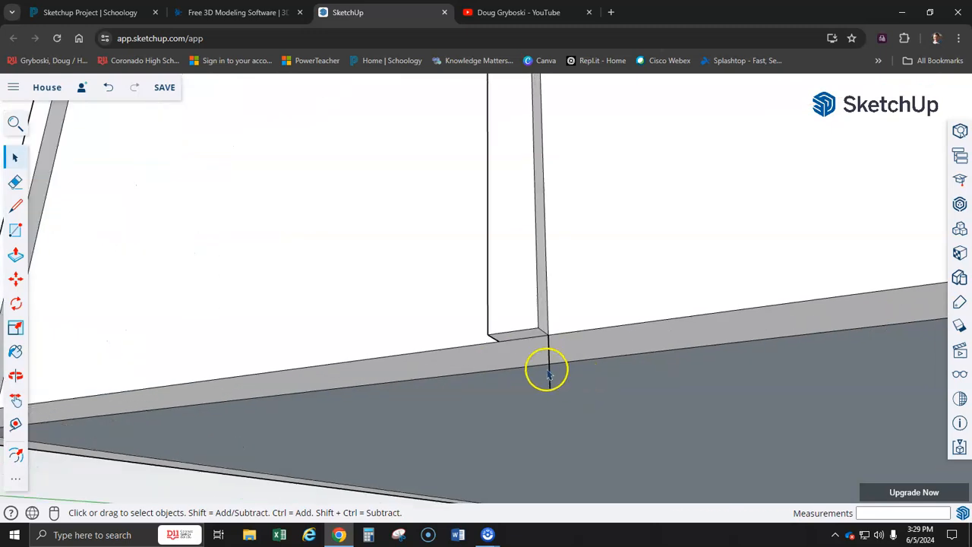
pyautogui.scroll(-8, 552, 384)
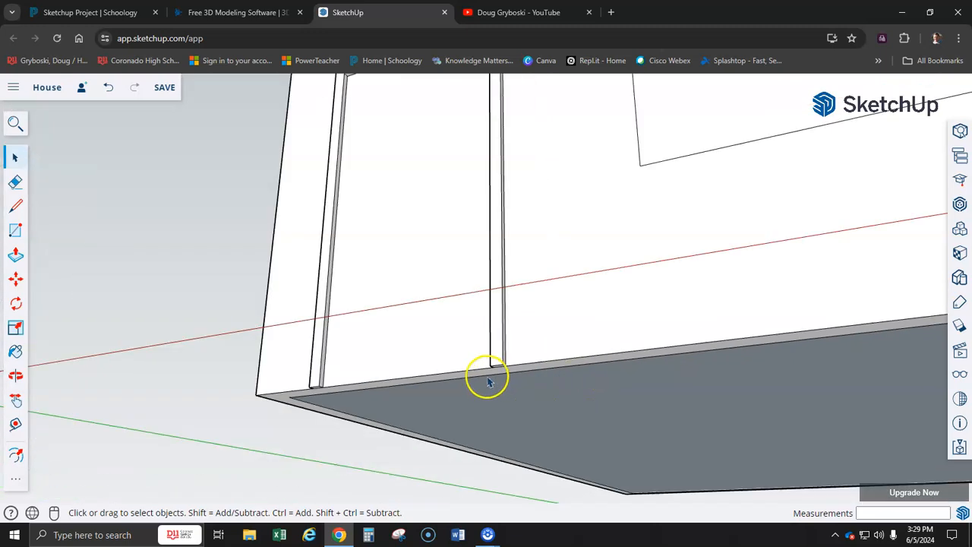
# Offset the window outline outward by 2.5" to form the window frame.
pyautogui.moveTo(441, 354); pyautogui.dragTo(243, 384, button='middle')
pyautogui.scroll(6, 461, 375)
pyautogui.scroll(-5, 456, 338)
pyautogui.moveTo(410, 326); pyautogui.dragTo(363, 325, button='middle')
pyautogui.moveTo(514, 449); pyautogui.dragTo(548, 393, button='middle')
pyautogui.scroll(-3, 402, 309)
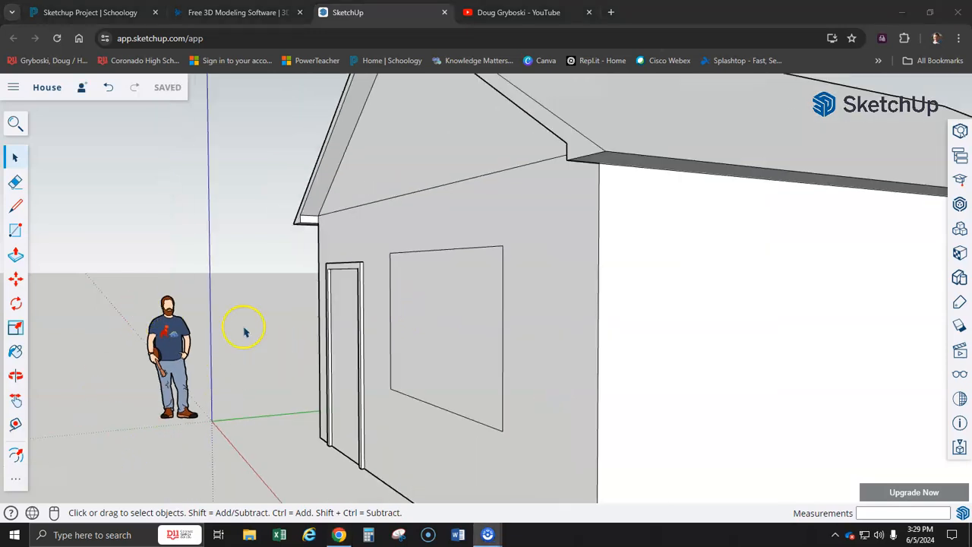
pyautogui.scroll(-2, 246, 332)
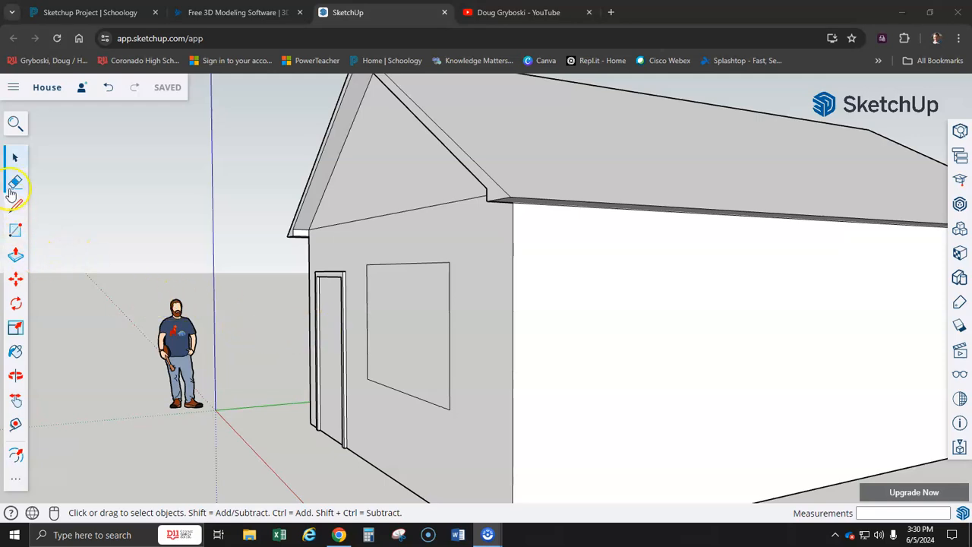
pyautogui.click(16, 454)
pyautogui.scroll(2, 429, 388)
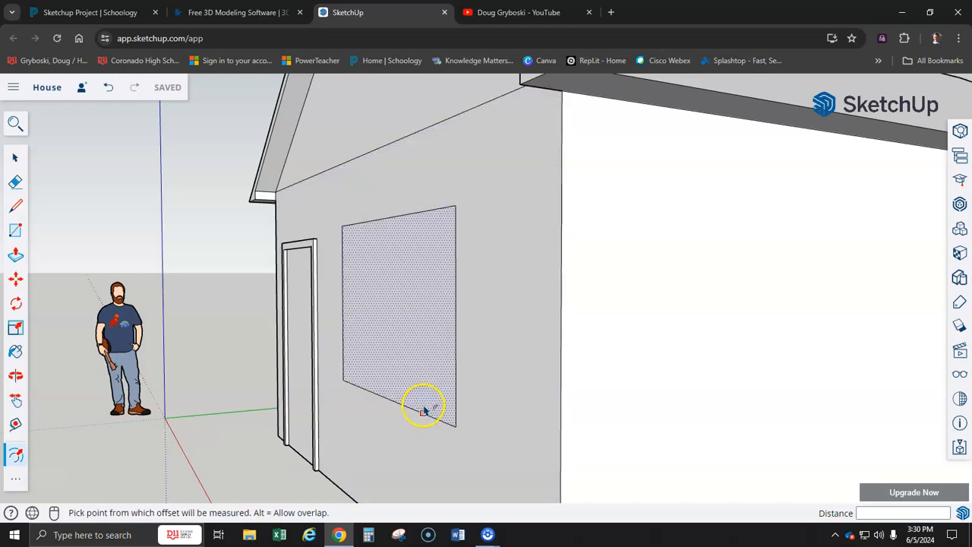
pyautogui.moveTo(423, 408); pyautogui.dragTo(427, 430)
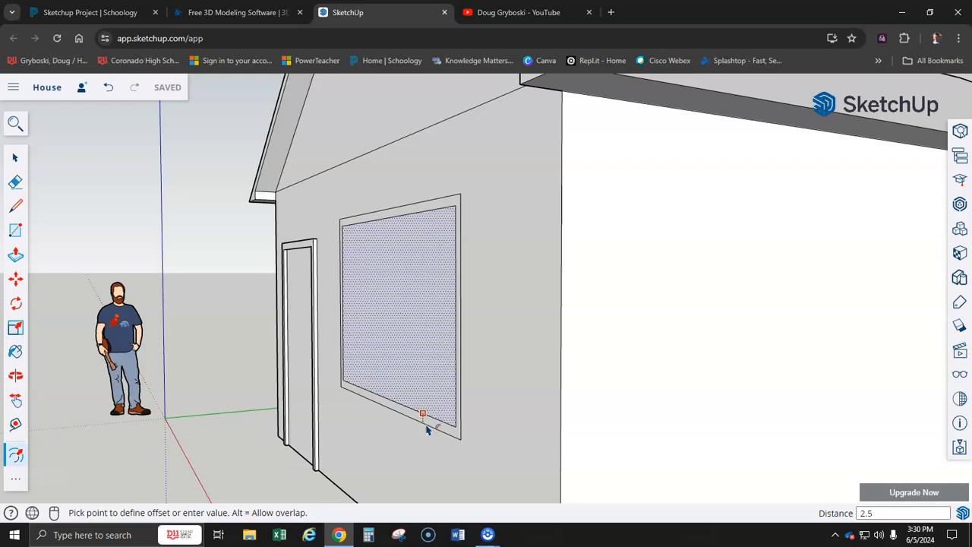
pyautogui.moveTo(428, 430); pyautogui.dragTo(426, 430)
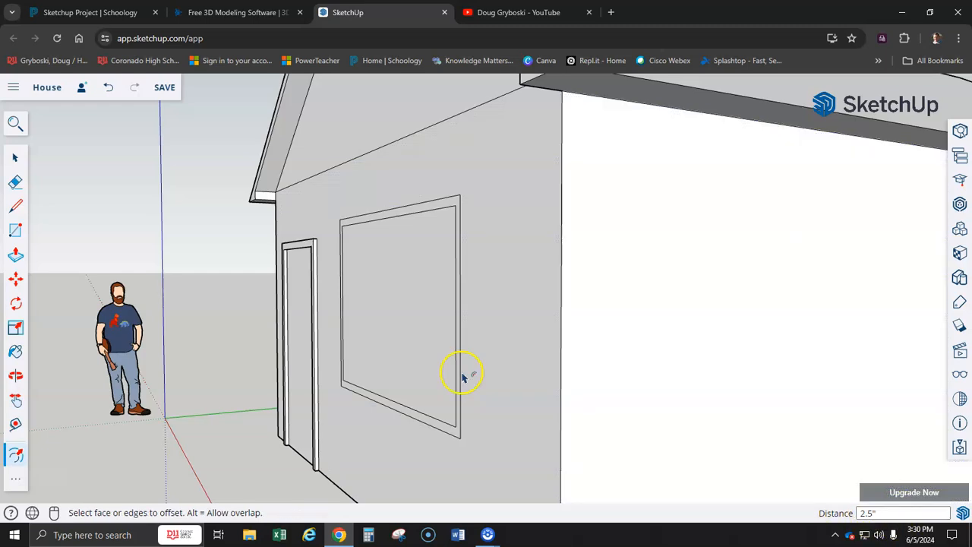
# Push/Pull the window frame face 2.5" out from the front wall.
pyautogui.scroll(3, 464, 377)
pyautogui.moveTo(477, 343); pyautogui.dragTo(521, 364, button='middle')
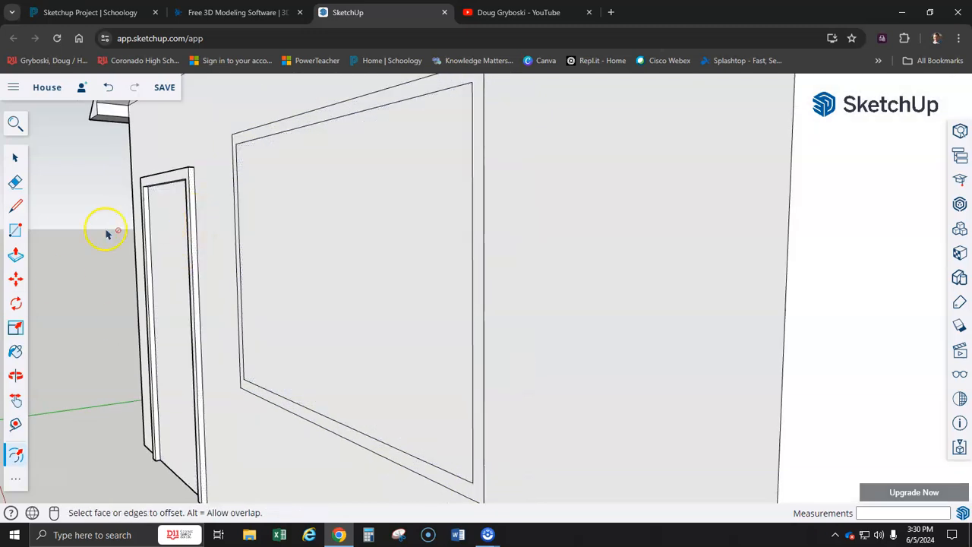
pyautogui.click(15, 254)
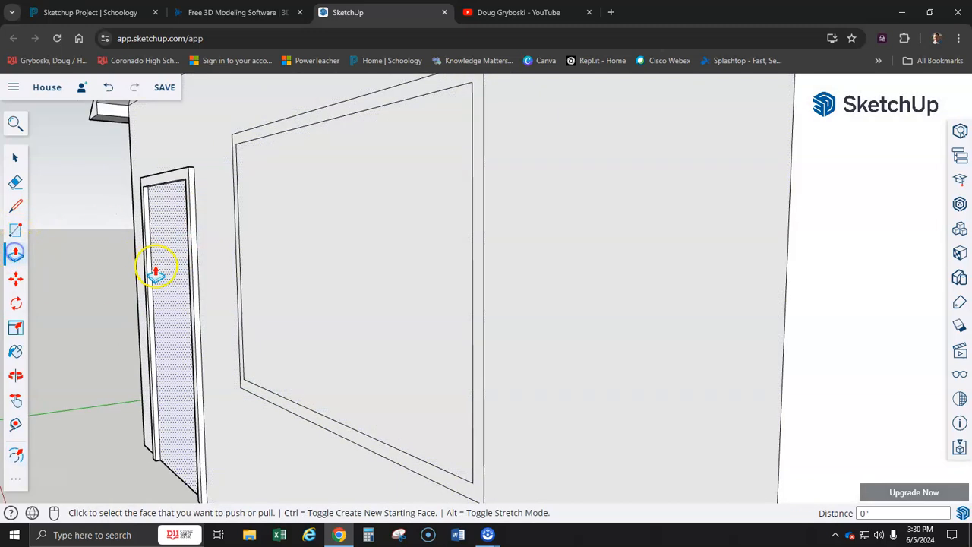
pyautogui.click(474, 330)
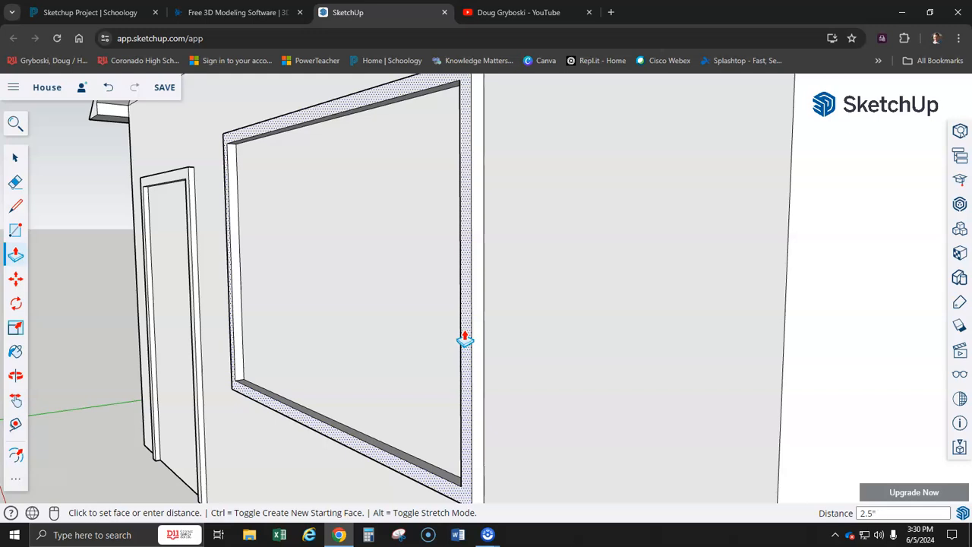
pyautogui.press('Return')
pyautogui.click(382, 334)
pyautogui.moveTo(318, 293); pyautogui.dragTo(282, 287, button='middle')
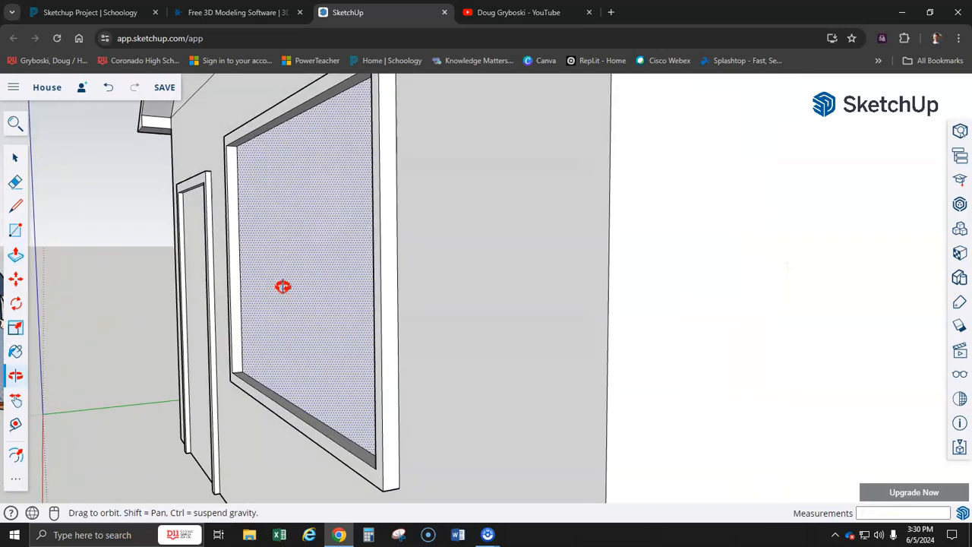
pyautogui.scroll(5, 221, 366)
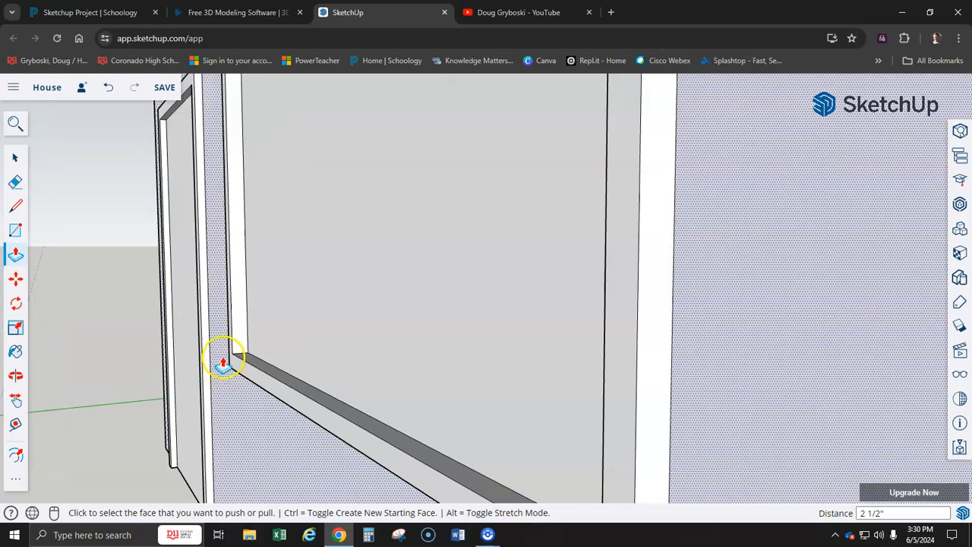
pyautogui.scroll(-8, 222, 365)
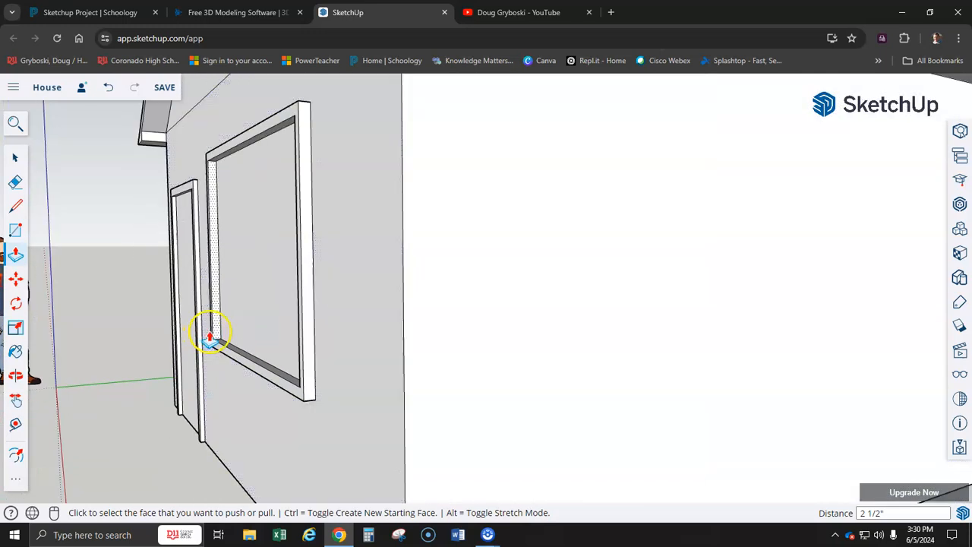
pyautogui.scroll(1, 210, 334)
pyautogui.moveTo(306, 274); pyautogui.dragTo(390, 290, button='middle')
pyautogui.scroll(-5, 243, 284)
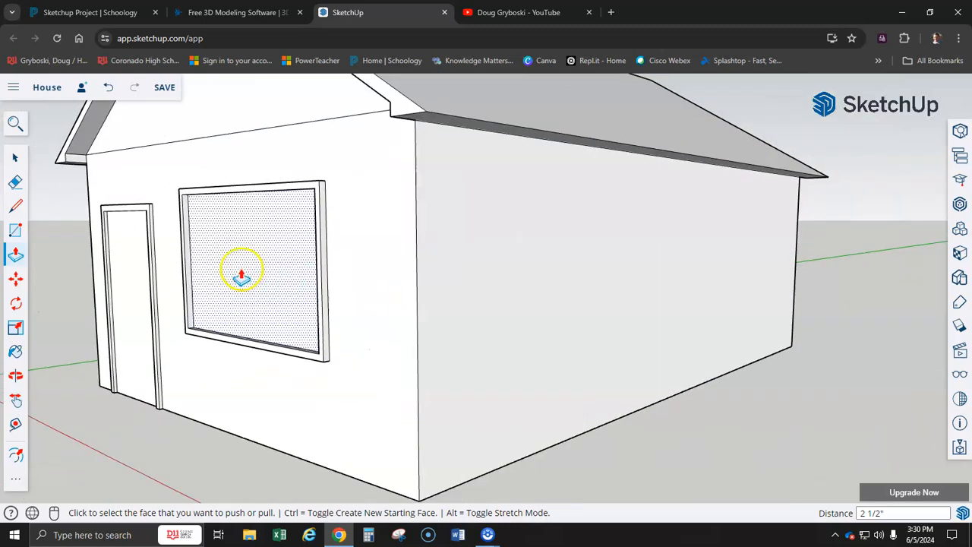
# Push/Pull the door face 6" inward inside its frame on the front wall.
pyautogui.moveTo(250, 296); pyautogui.dragTo(328, 264, button='middle')
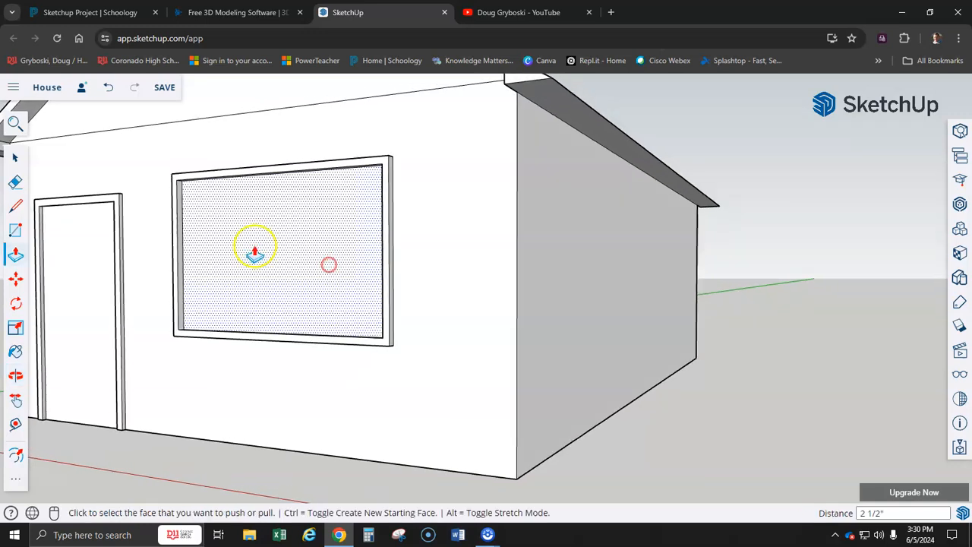
pyautogui.moveTo(78, 221); pyautogui.dragTo(138, 283, button='middle')
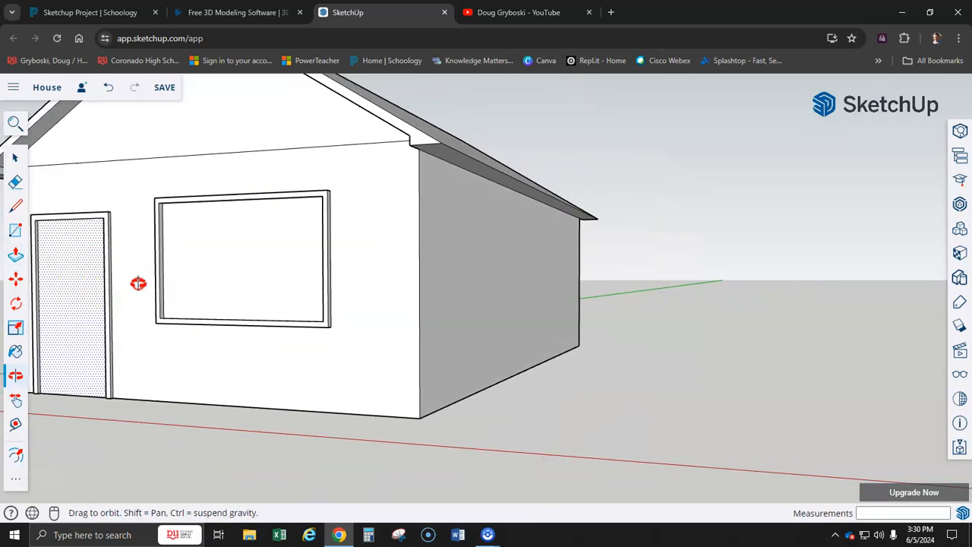
pyautogui.scroll(-5, 575, 293)
pyautogui.moveTo(575, 293); pyautogui.dragTo(320, 281, button='middle')
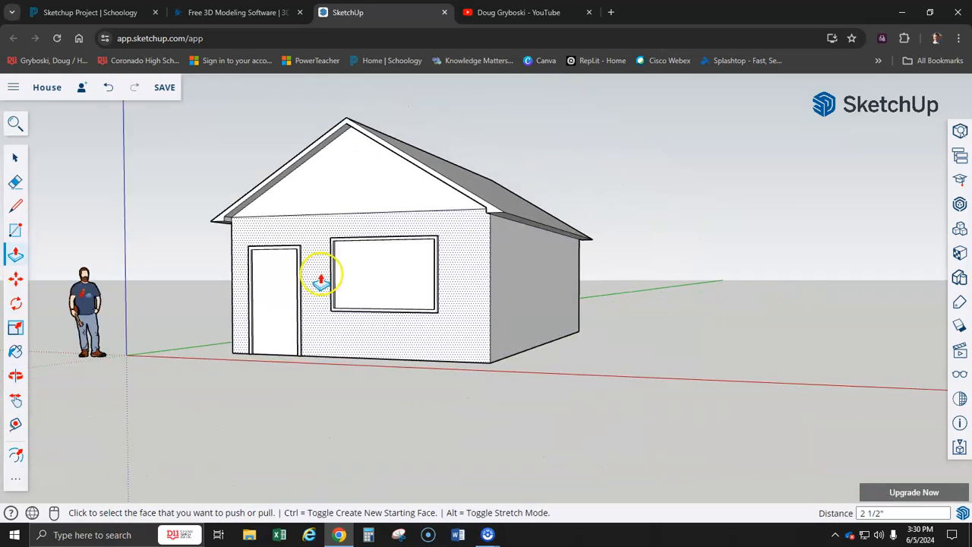
pyautogui.scroll(5, 250, 286)
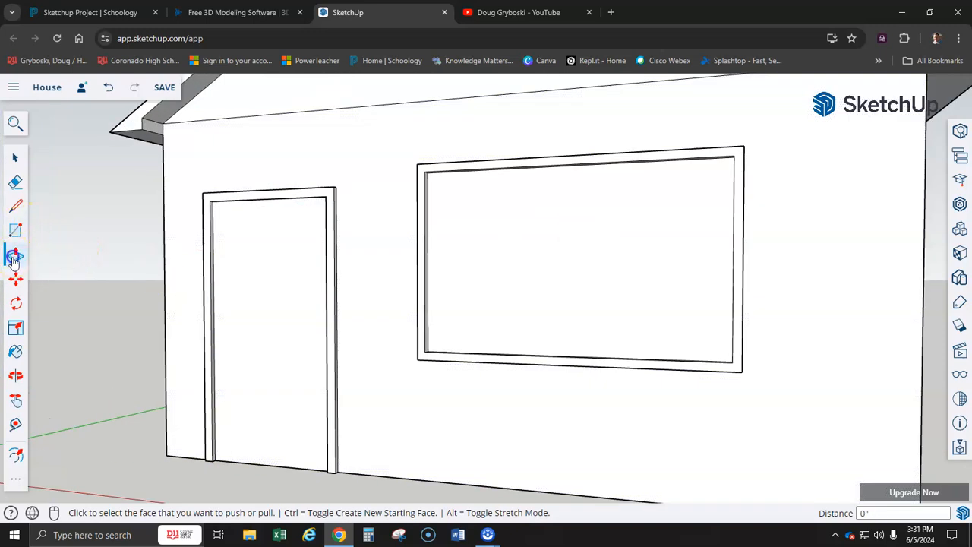
pyautogui.moveTo(259, 315); pyautogui.dragTo(270, 296)
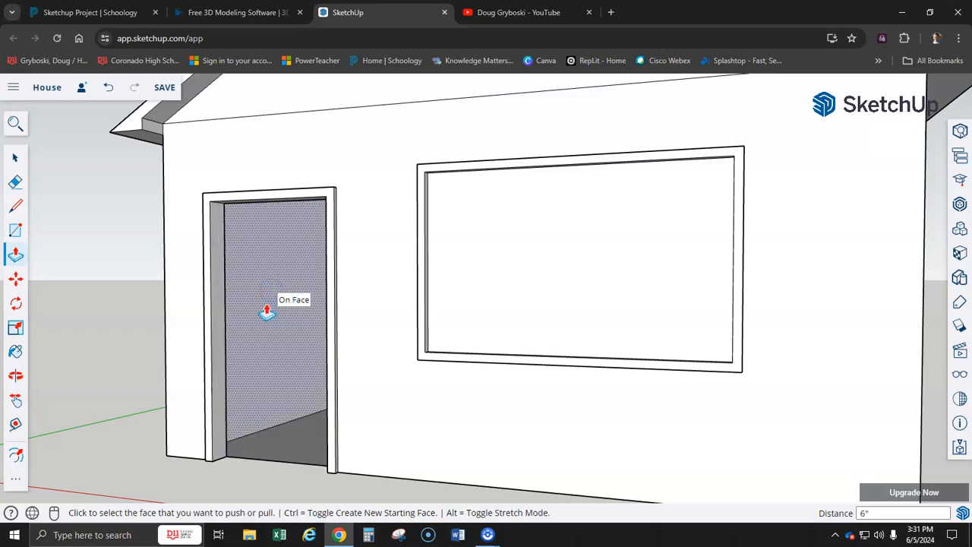
# Open the Glass and Mirrors collection in the material library.
pyautogui.moveTo(187, 278); pyautogui.dragTo(119, 335, button='middle')
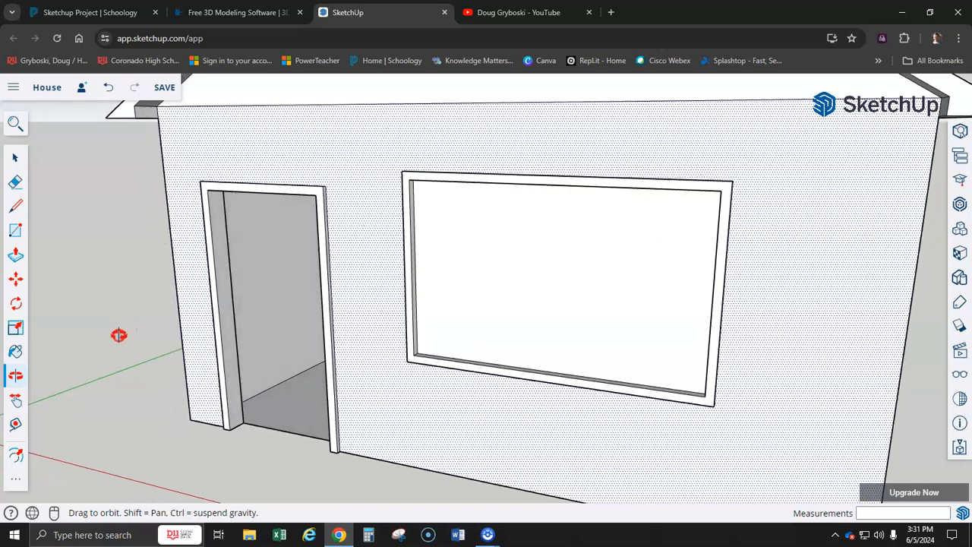
pyautogui.press('p')
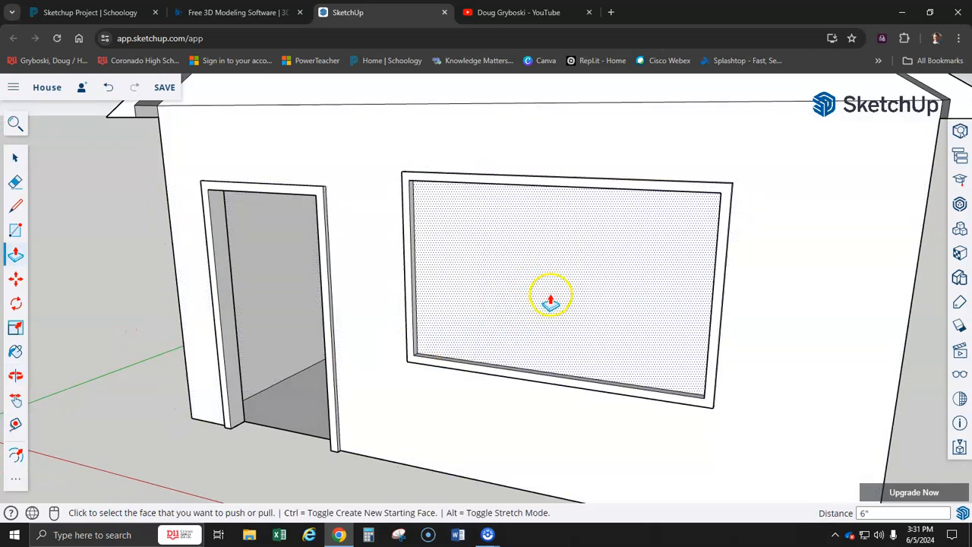
pyautogui.scroll(-5, 556, 292)
pyautogui.scroll(3, 475, 282)
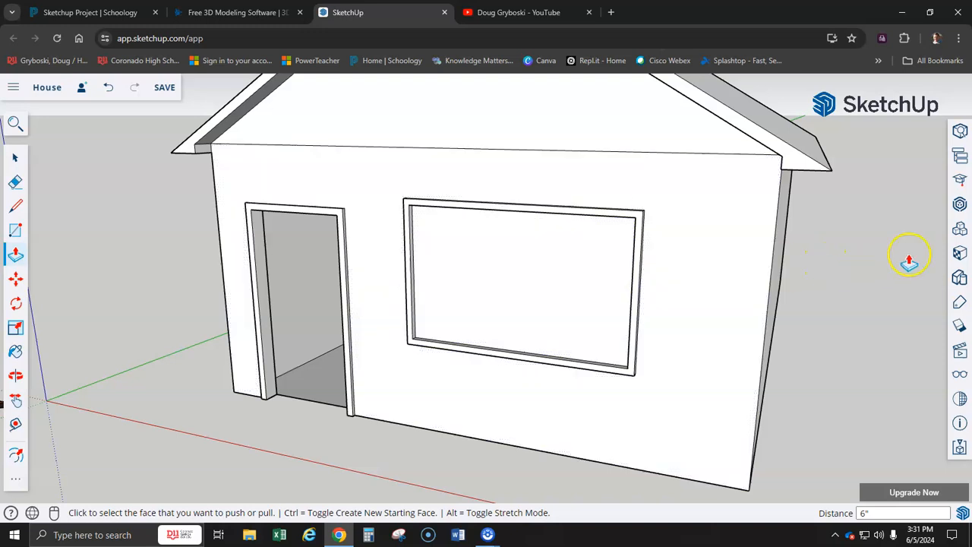
pyautogui.click(958, 255)
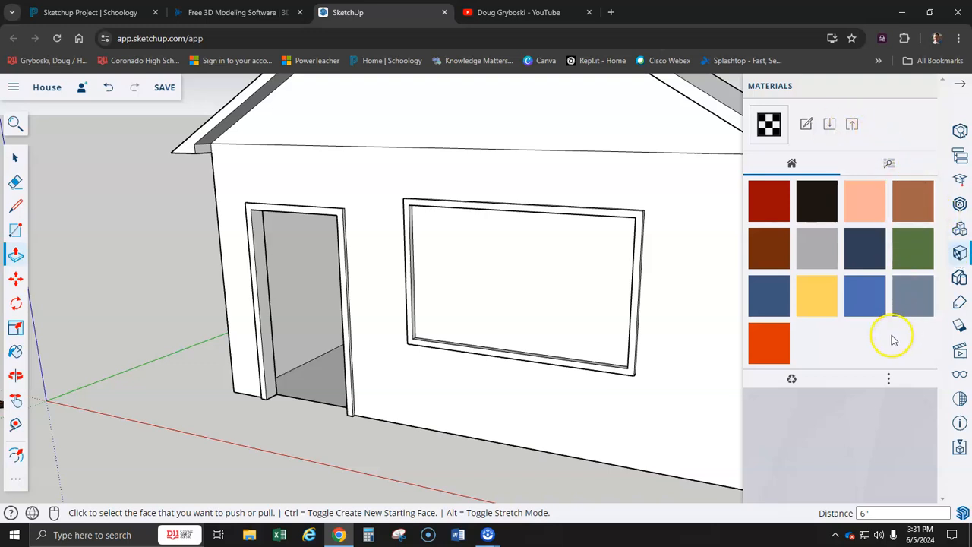
pyautogui.click(890, 166)
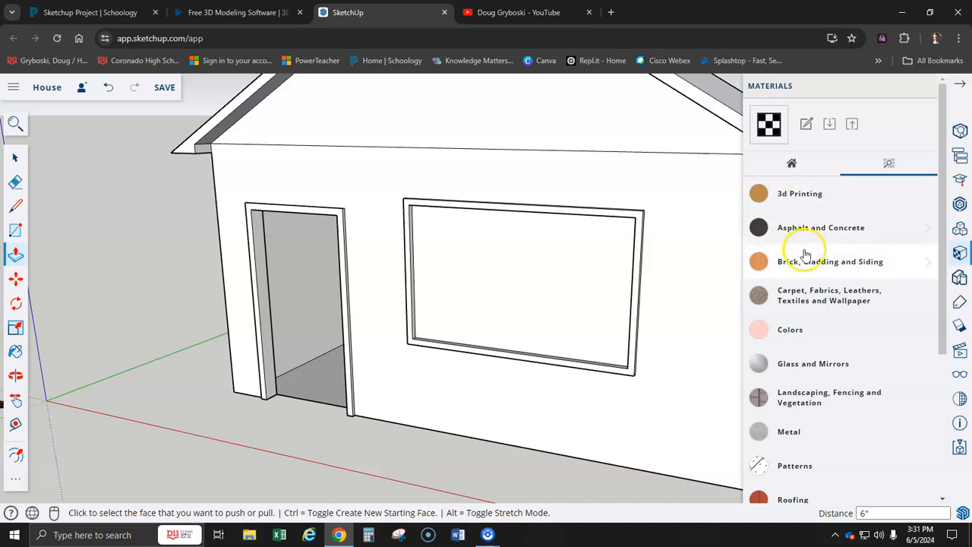
pyautogui.scroll(-1, 839, 348)
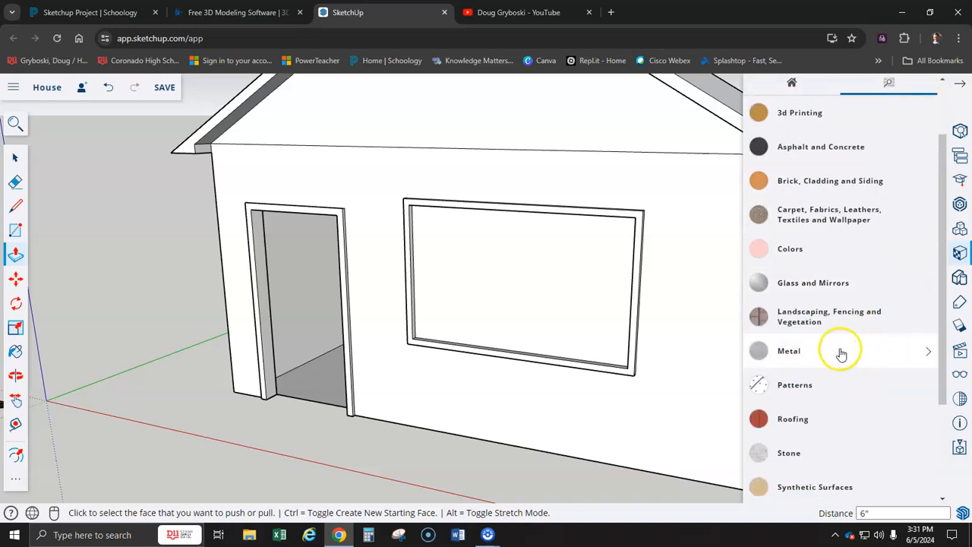
pyautogui.click(826, 285)
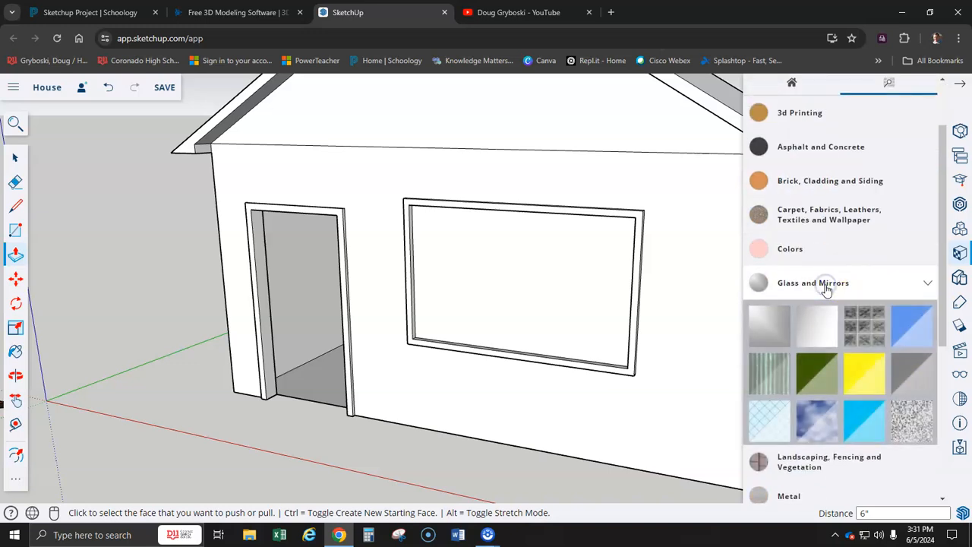
# Try the translucent medium blue glass and the light blue hatched glass on the window pane.
pyautogui.click(915, 334)
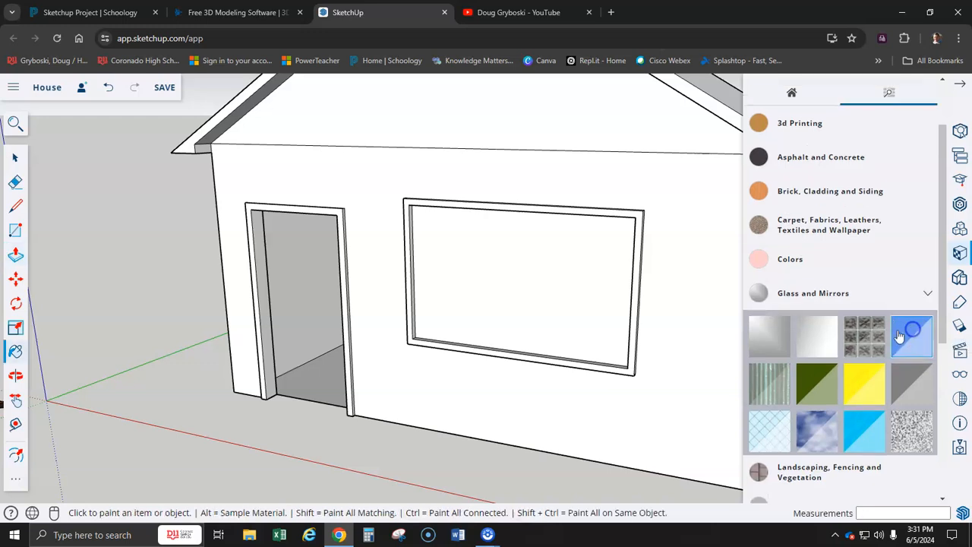
pyautogui.click(568, 298)
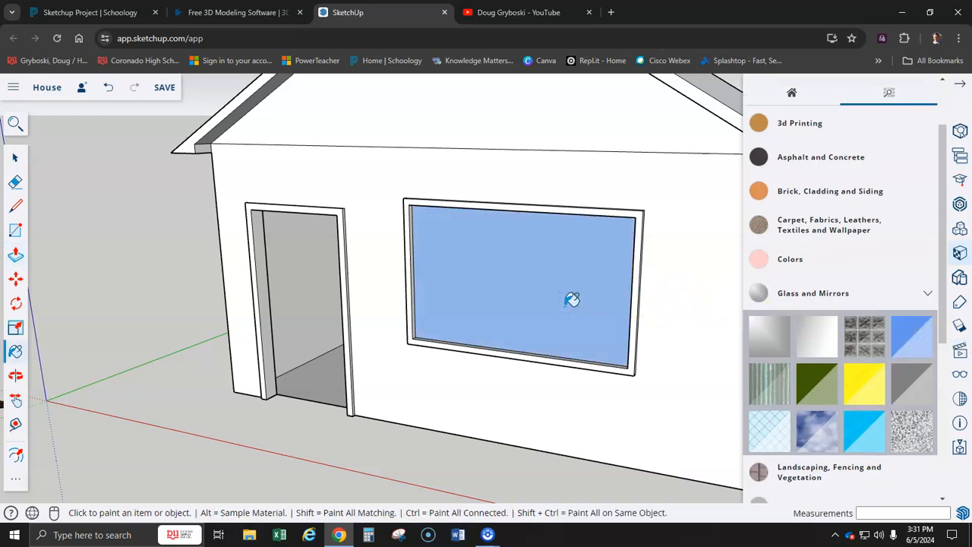
pyautogui.scroll(-3, 571, 299)
pyautogui.moveTo(562, 302); pyautogui.dragTo(517, 287, button='middle')
pyautogui.click(775, 429)
pyautogui.click(552, 307)
pyautogui.scroll(2, 556, 304)
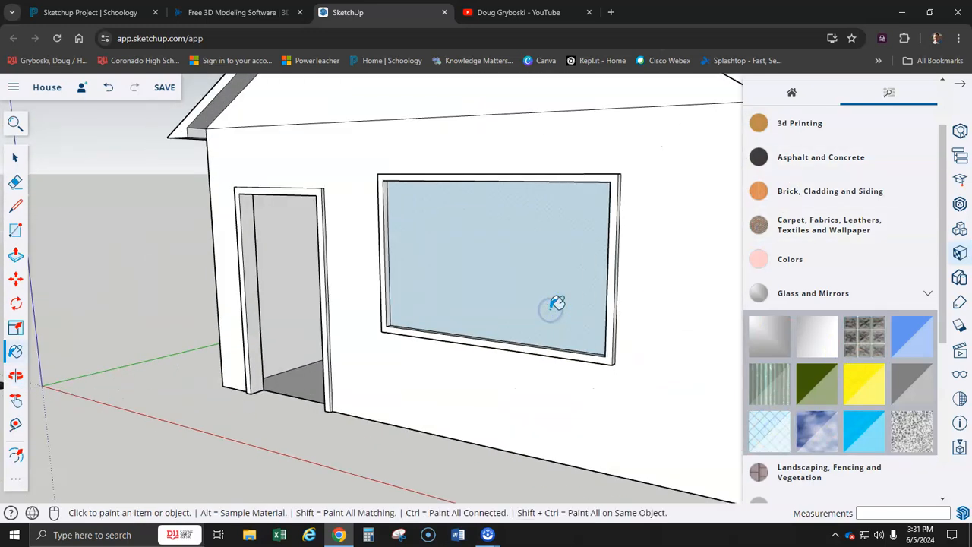
pyautogui.moveTo(557, 300); pyautogui.dragTo(491, 303, button='middle')
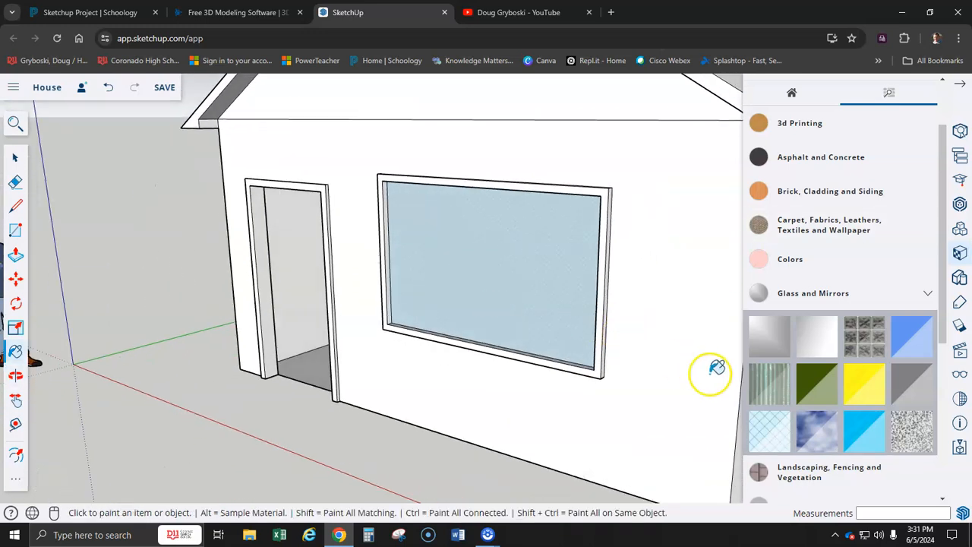
# Try the bright cyan-blue glass and the light mirror-like material on the window pane.
pyautogui.click(849, 433)
pyautogui.click(548, 286)
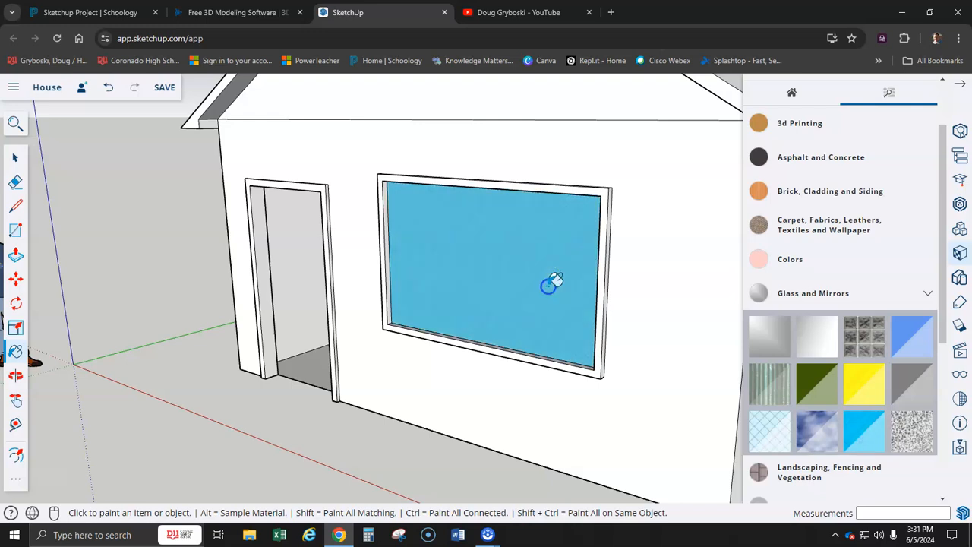
pyautogui.click(816, 338)
pyautogui.click(571, 304)
pyautogui.moveTo(426, 302)
pyautogui.mouseDown(button='middle')
pyautogui.moveTo(432, 314)
pyautogui.moveTo(662, 284)
pyautogui.moveTo(702, 255)
pyautogui.mouseUp(button='middle')
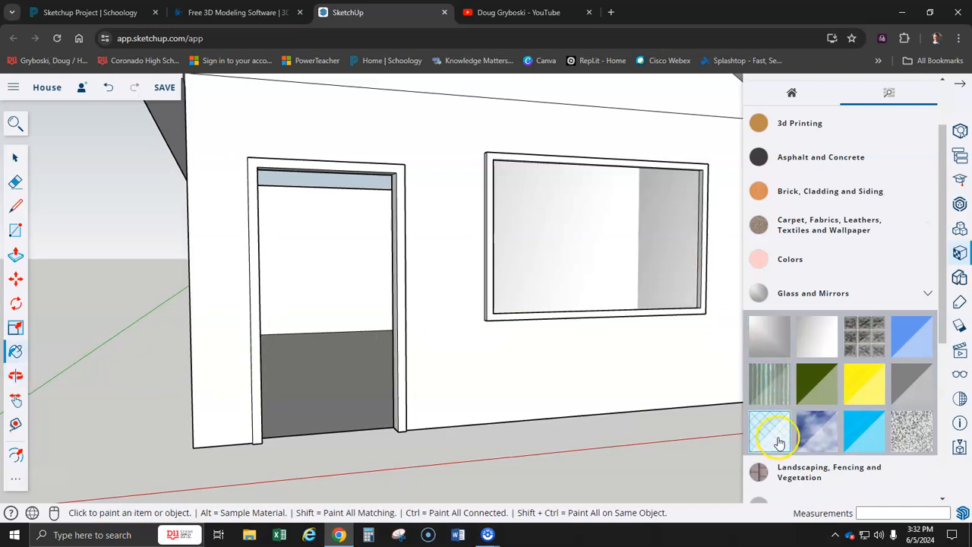
# Paint the window pane with the light blue hatched glass material.
pyautogui.click(626, 257)
pyautogui.moveTo(562, 283)
pyautogui.mouseDown(button='middle')
pyautogui.moveTo(679, 304)
pyautogui.moveTo(375, 397)
pyautogui.moveTo(253, 367)
pyautogui.mouseUp(button='middle')
pyautogui.scroll(-5, 283, 358)
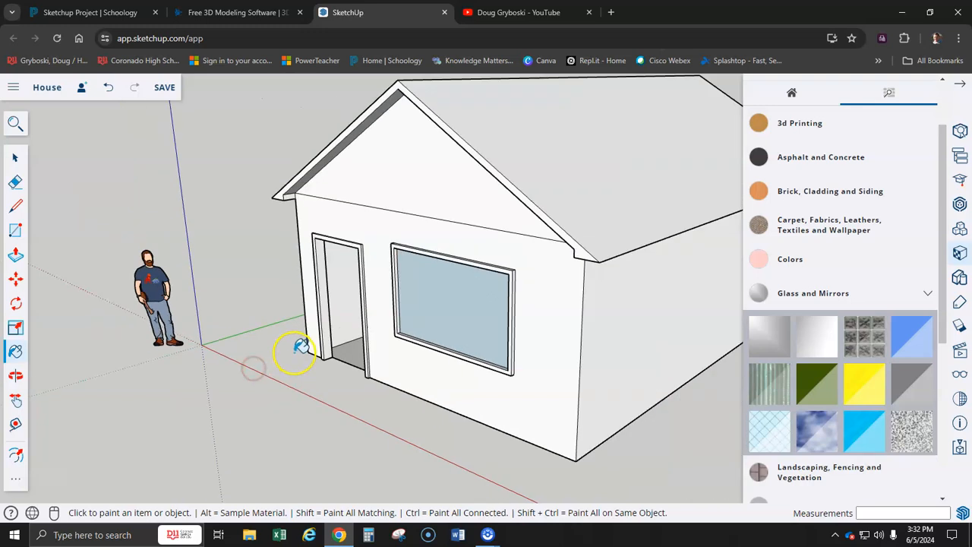
# Delete the scale figure standing beside the house.
pyautogui.moveTo(400, 351)
pyautogui.mouseDown(button='middle')
pyautogui.moveTo(384, 288)
pyautogui.moveTo(429, 294)
pyautogui.mouseUp(button='middle')
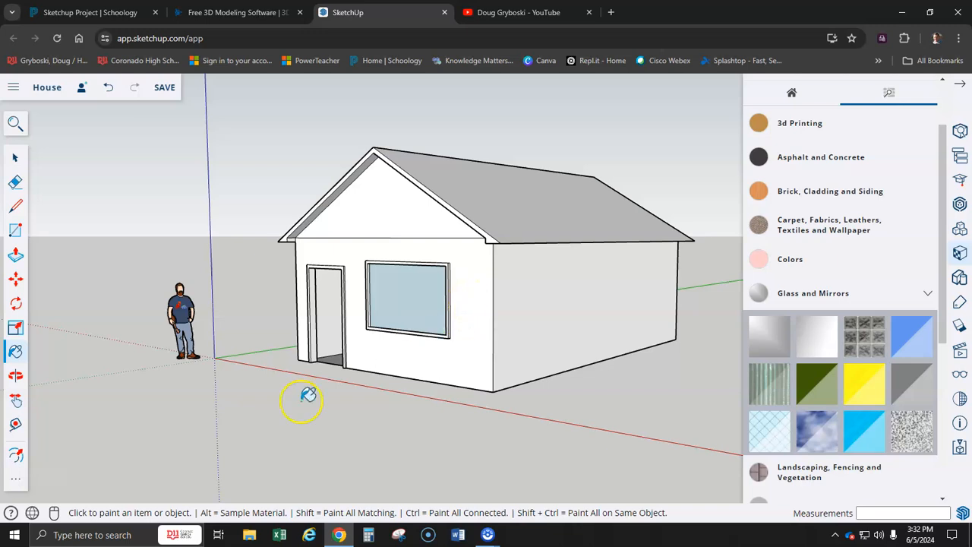
pyautogui.moveTo(521, 248)
pyautogui.mouseDown(button='middle')
pyautogui.moveTo(182, 306)
pyautogui.moveTo(74, 306)
pyautogui.moveTo(536, 287)
pyautogui.moveTo(586, 261)
pyautogui.mouseUp(button='middle')
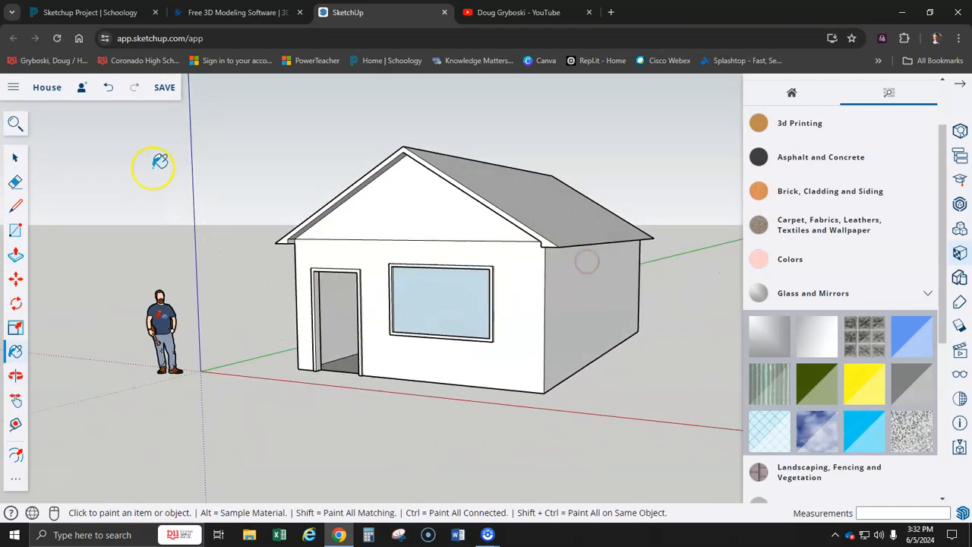
pyautogui.click(16, 159)
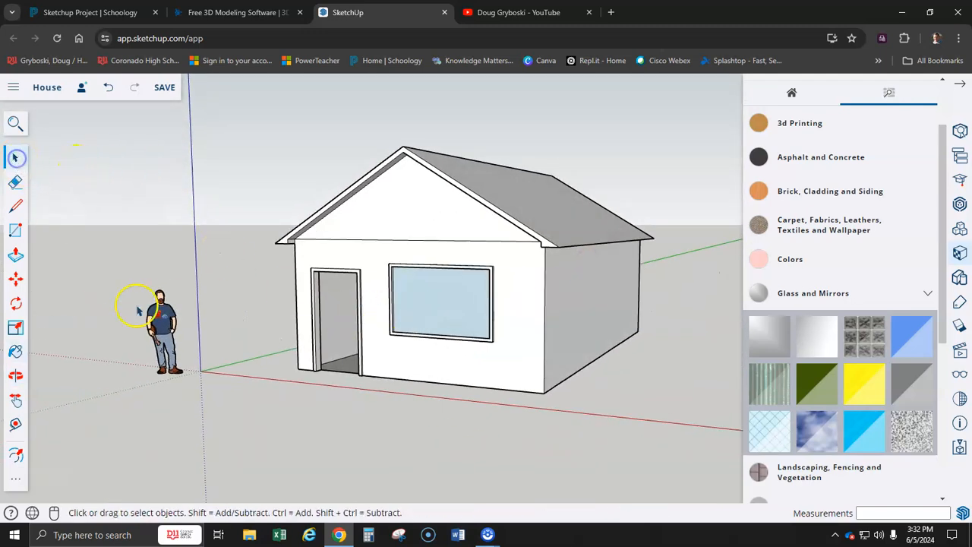
pyautogui.click(165, 327)
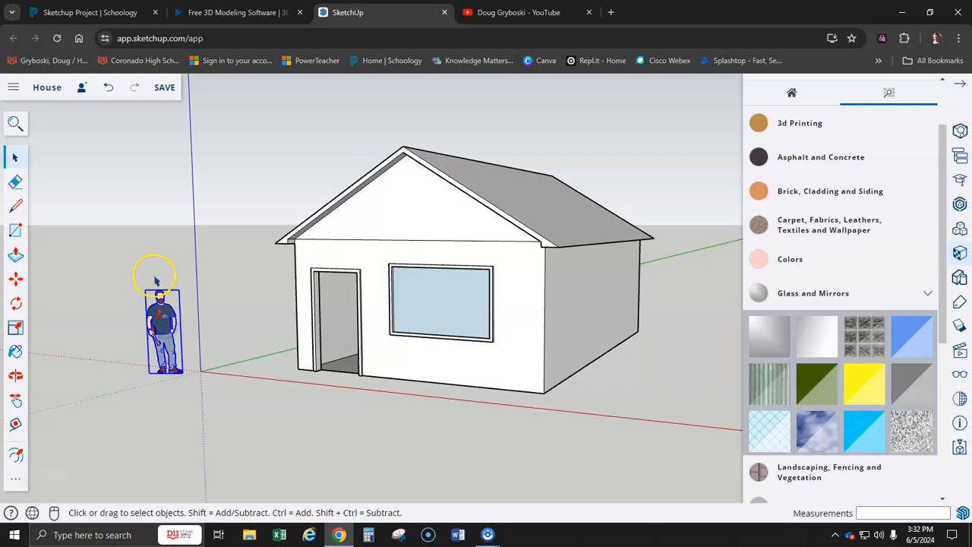
pyautogui.press('Delete')
# Push/Pull the rear end face of the roof outward about 10' 8" beyond the back wall.
pyautogui.moveTo(204, 238); pyautogui.dragTo(76, 255, button='middle')
pyautogui.moveTo(427, 259); pyautogui.dragTo(129, 264, button='middle')
pyautogui.moveTo(386, 263); pyautogui.dragTo(223, 270, button='middle')
pyautogui.scroll(-2, 221, 278)
pyautogui.scroll(-2, 228, 282)
pyautogui.scroll(-2, 174, 277)
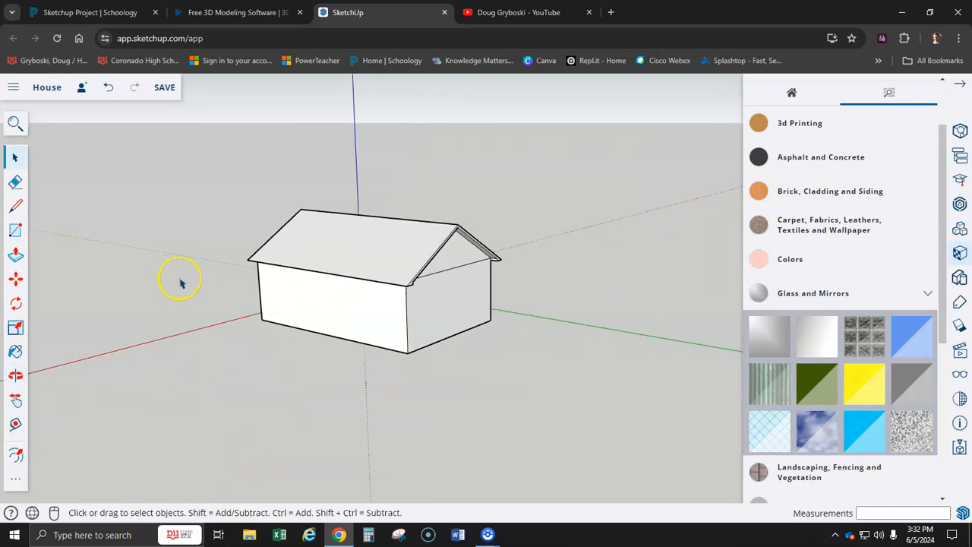
pyautogui.scroll(4, 478, 291)
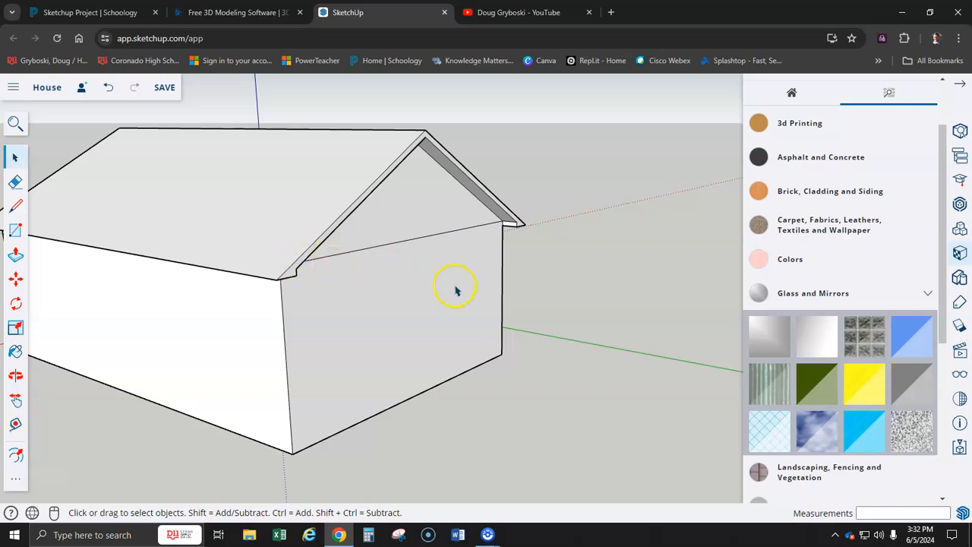
pyautogui.moveTo(384, 320); pyautogui.dragTo(474, 279, button='middle')
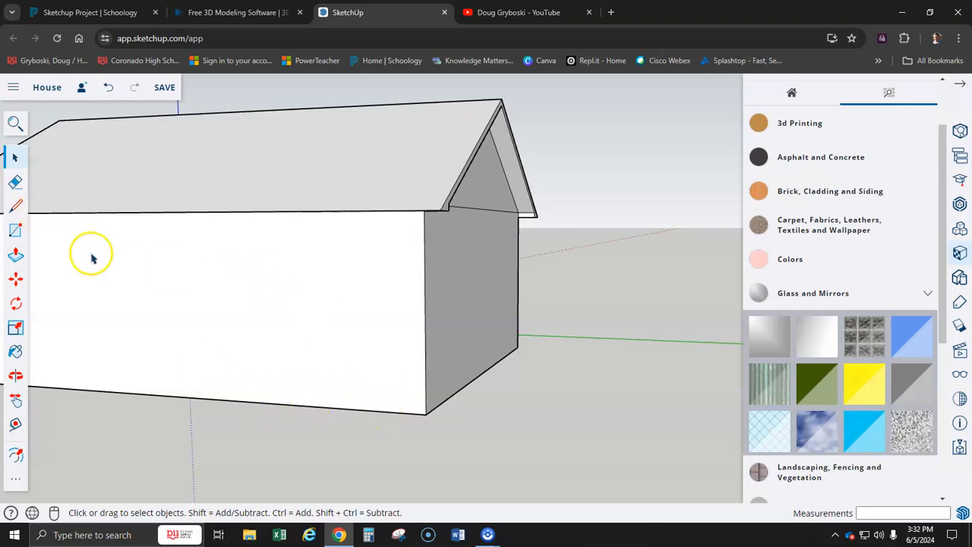
pyautogui.click(15, 255)
pyautogui.scroll(5, 497, 163)
pyautogui.scroll(-3, 453, 171)
pyautogui.click(410, 190)
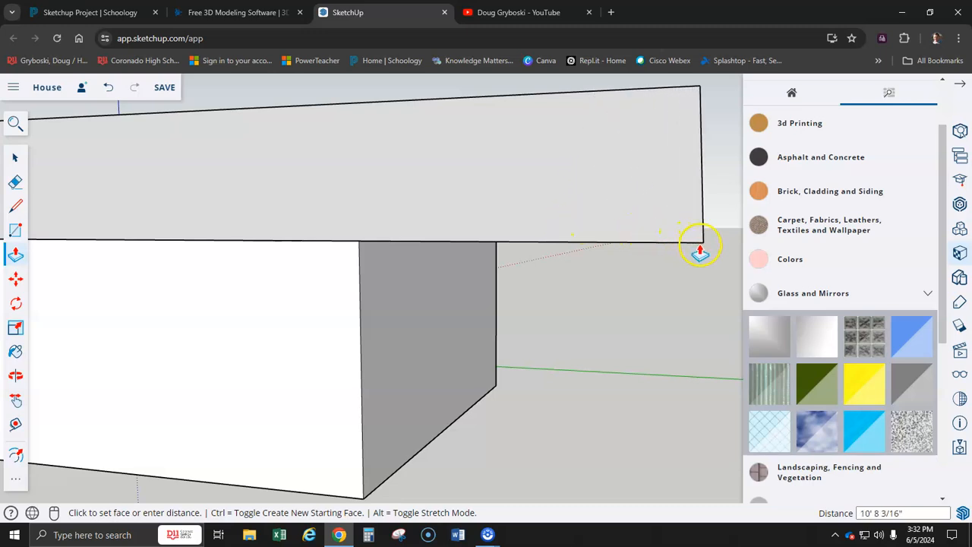
pyautogui.click(700, 251)
# Draw a line about 1' 2 7/16" long across the underside strip of the eave, near the rear corner of the extended roof.
pyautogui.scroll(-5, 645, 282)
pyautogui.press('o')
pyautogui.moveTo(634, 284); pyautogui.dragTo(584, 189)
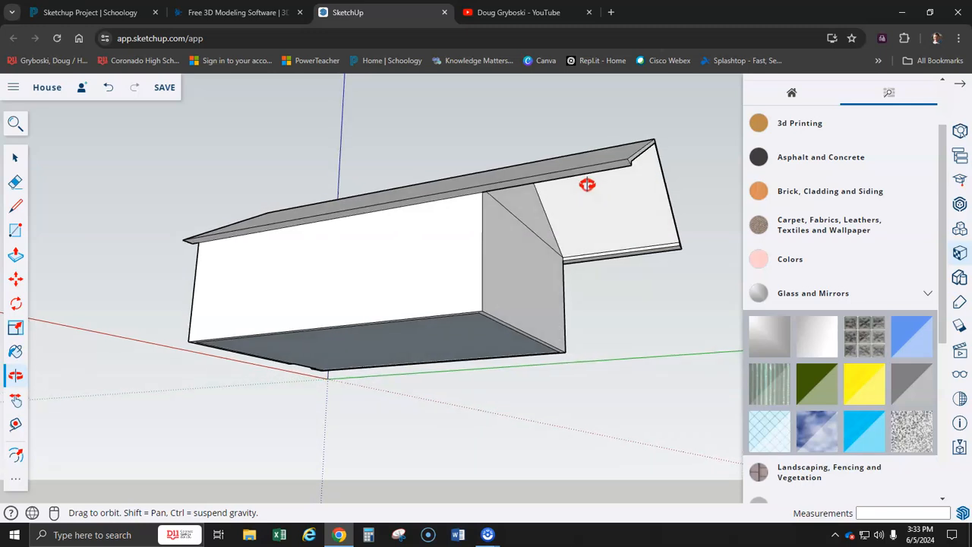
pyautogui.press('p')
pyautogui.scroll(3, 640, 148)
pyautogui.scroll(3, 640, 149)
pyautogui.scroll(-3, 623, 218)
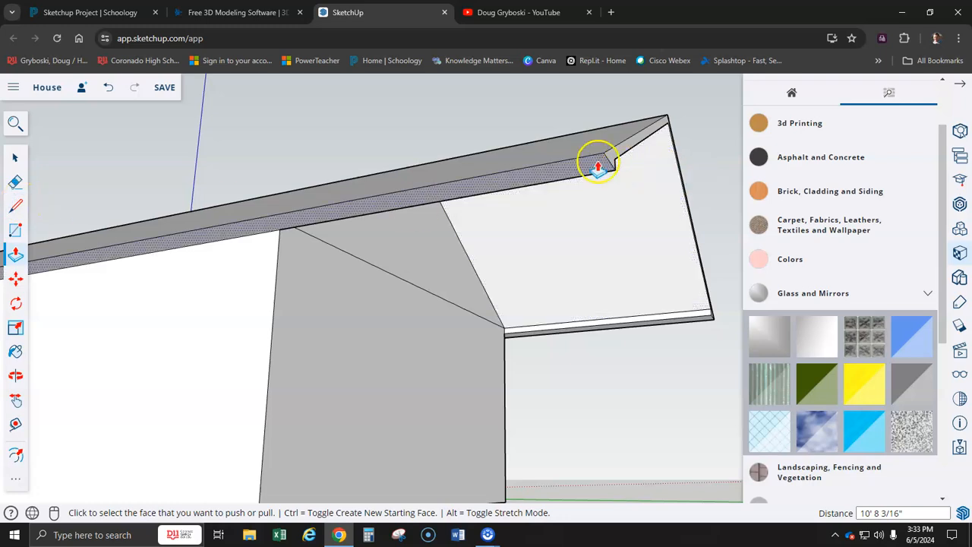
pyautogui.click(17, 206)
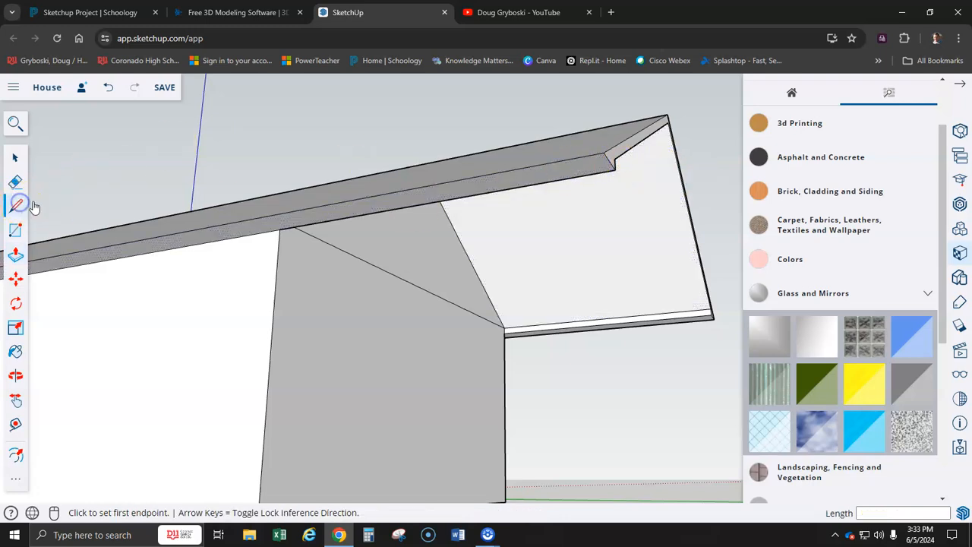
pyautogui.click(586, 156)
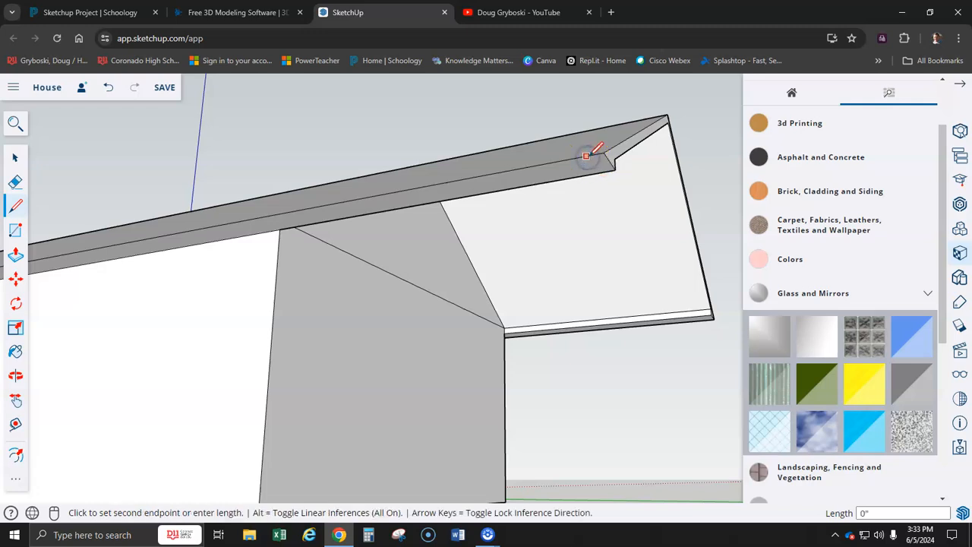
pyautogui.click(597, 172)
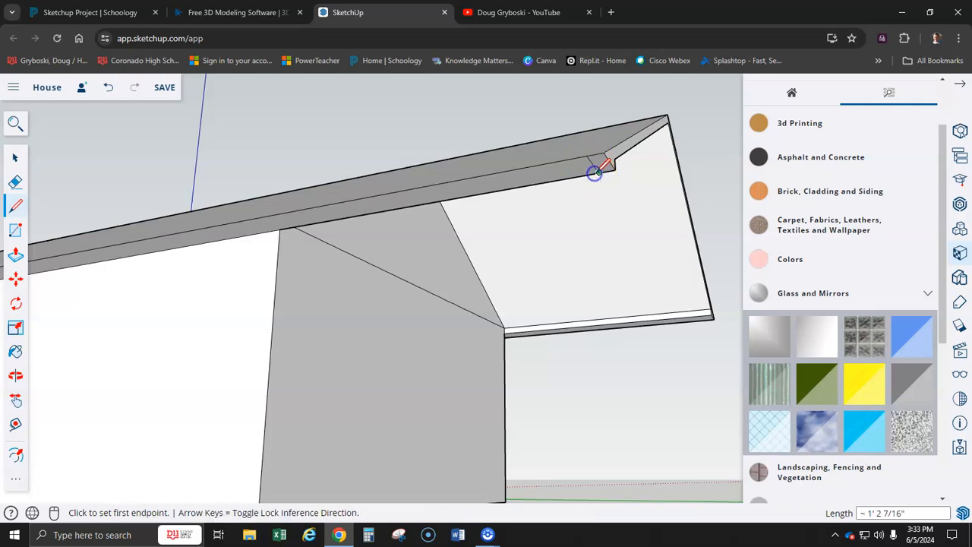
pyautogui.click(560, 214)
# Push/Pull the small marked face under the eave's rear corner down 9' 8" to floor level to form a support post.
pyautogui.scroll(-4, 505, 230)
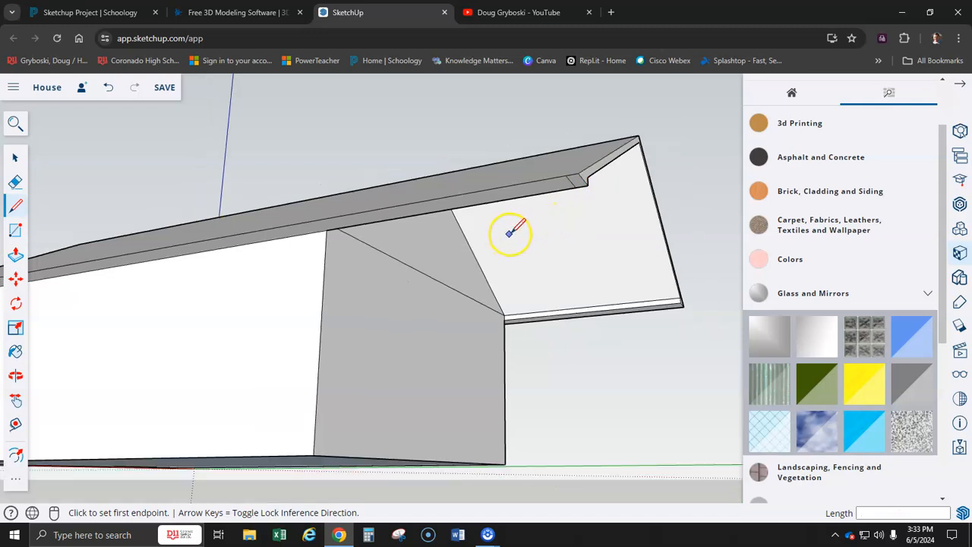
pyautogui.moveTo(401, 233); pyautogui.dragTo(384, 198, button='middle')
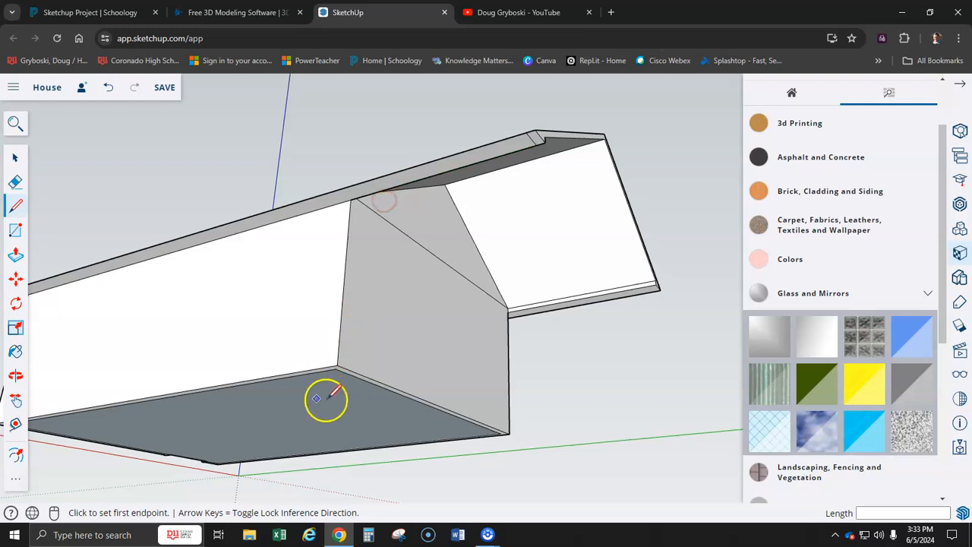
pyautogui.click(15, 256)
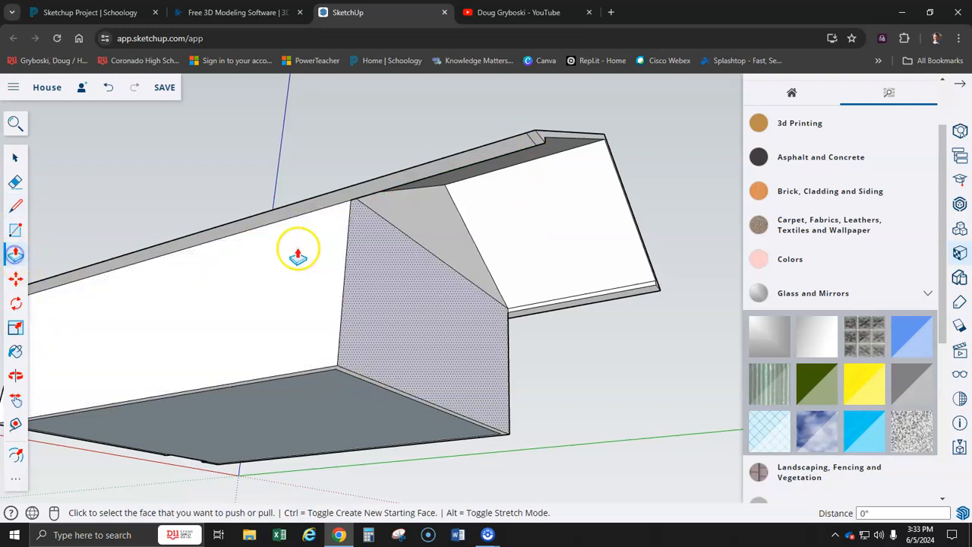
pyautogui.click(538, 143)
pyautogui.moveTo(538, 143); pyautogui.dragTo(362, 410)
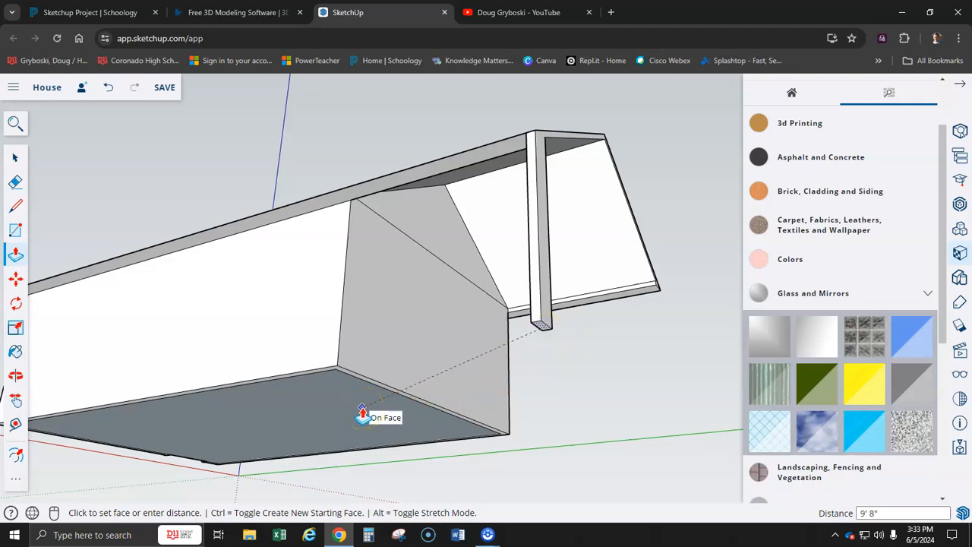
pyautogui.click(362, 414)
# Draw a line about 1' 2 7/16" long across the underside strip of the opposite eave, near the extended roof's rear corner.
pyautogui.moveTo(491, 271); pyautogui.dragTo(589, 263, button='middle')
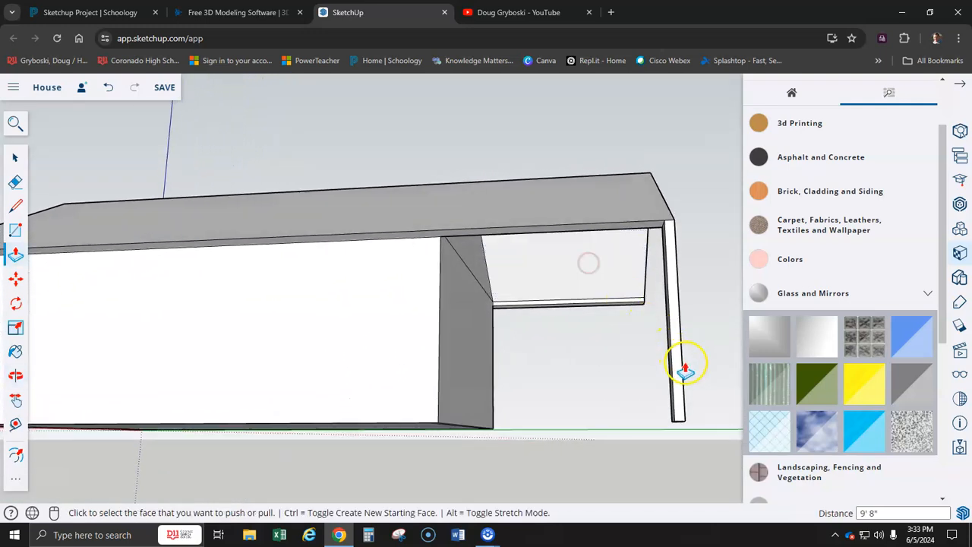
pyautogui.moveTo(540, 302); pyautogui.dragTo(328, 293, button='middle')
pyautogui.moveTo(597, 289); pyautogui.dragTo(202, 302, button='middle')
pyautogui.moveTo(314, 326); pyautogui.dragTo(268, 284, button='middle')
pyautogui.scroll(3, 264, 291)
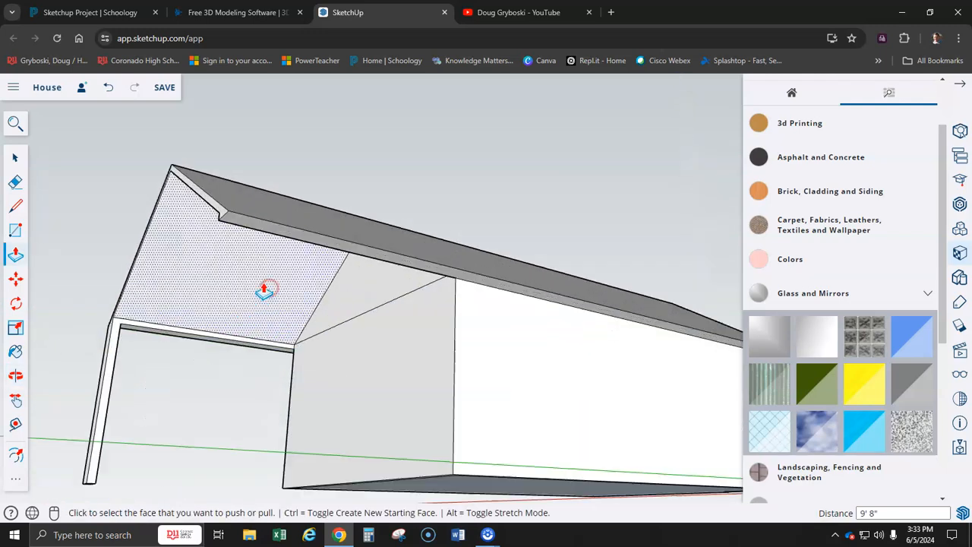
pyautogui.scroll(2, 264, 281)
pyautogui.click(76, 221)
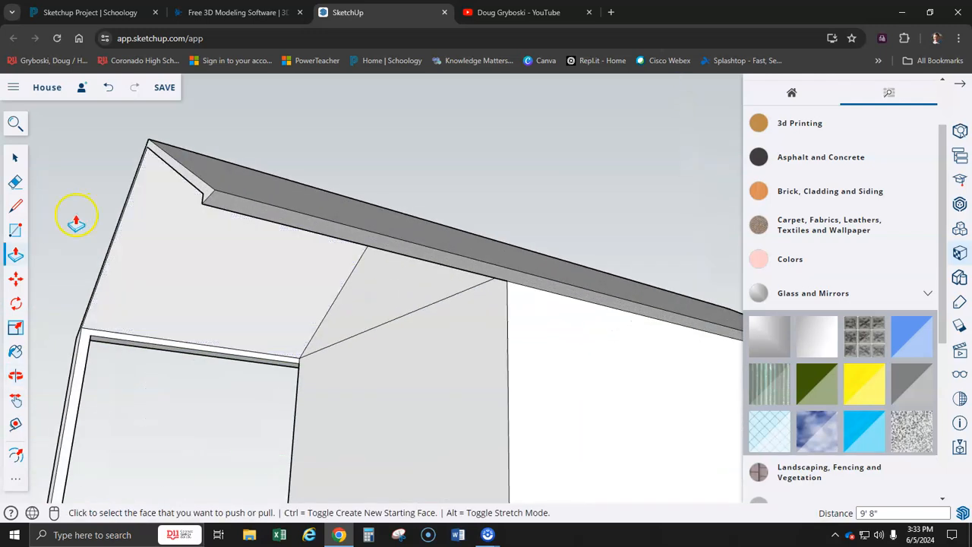
pyautogui.click(16, 205)
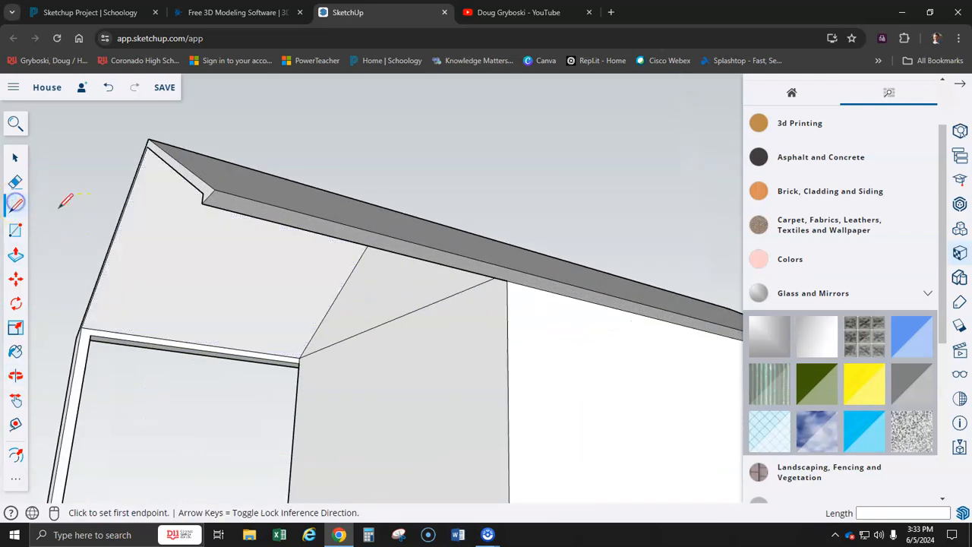
pyautogui.click(227, 193)
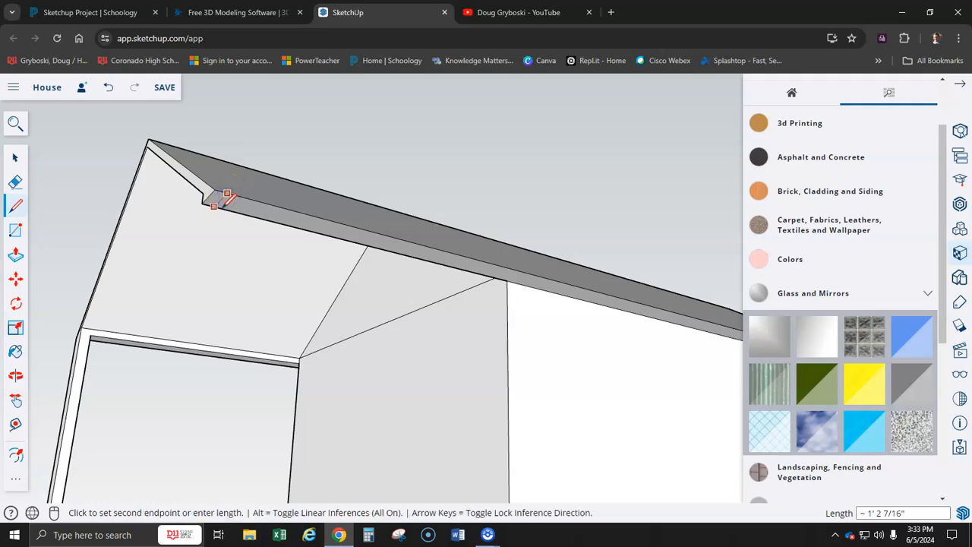
pyautogui.click(214, 206)
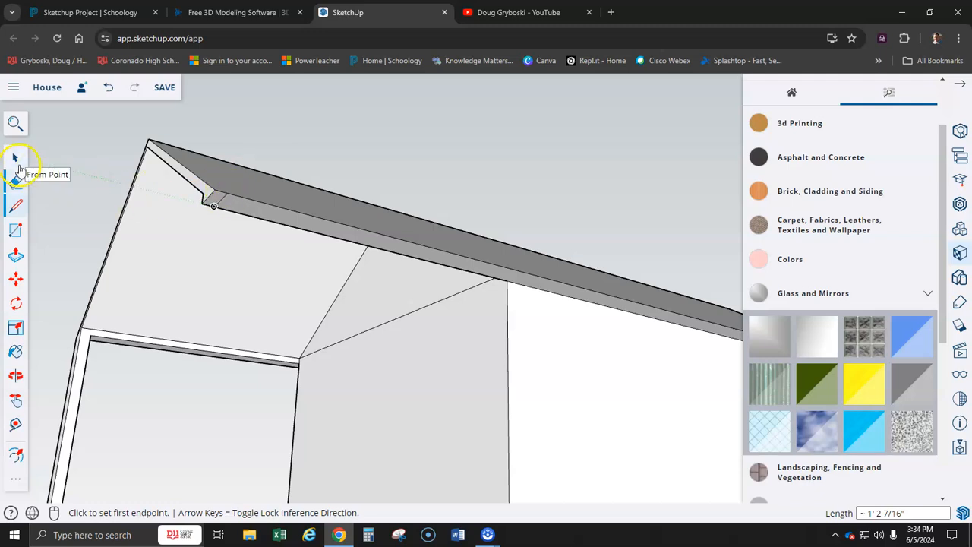
# Push/Pull the small corner face under the opposite eave down 9' 8" to form the second support post.
pyautogui.click(17, 205)
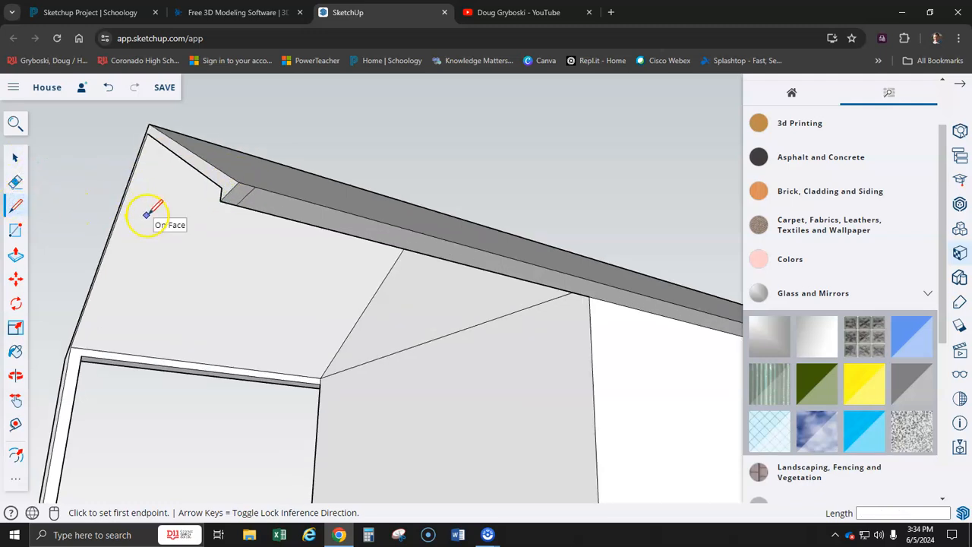
pyautogui.scroll(-5, 182, 217)
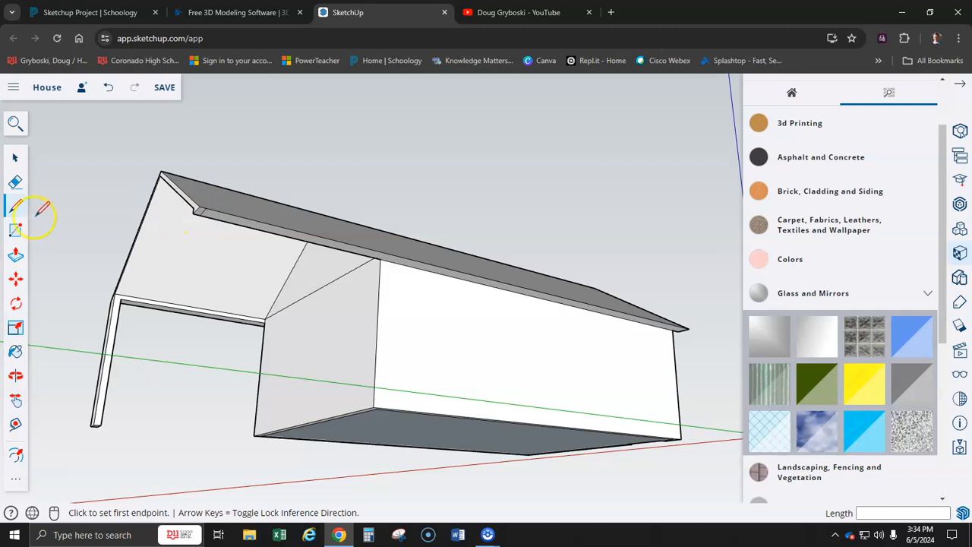
pyautogui.click(17, 254)
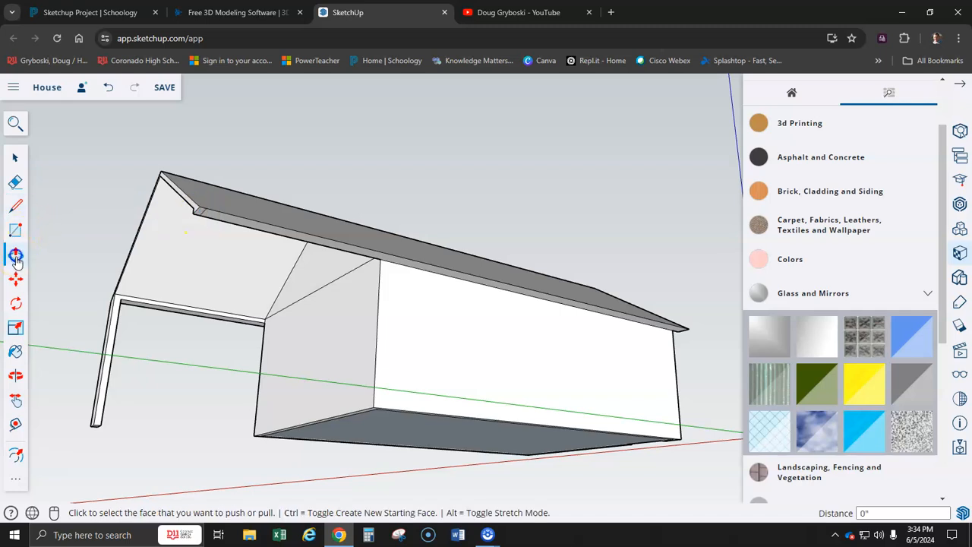
pyautogui.click(198, 215)
pyautogui.moveTo(197, 215); pyautogui.dragTo(194, 431)
pyautogui.moveTo(262, 448); pyautogui.dragTo(428, 443)
pyautogui.moveTo(278, 352); pyautogui.dragTo(155, 364, button='middle')
pyautogui.moveTo(336, 375); pyautogui.dragTo(200, 394, button='middle')
pyautogui.scroll(-5, 200, 393)
pyautogui.click(369, 387)
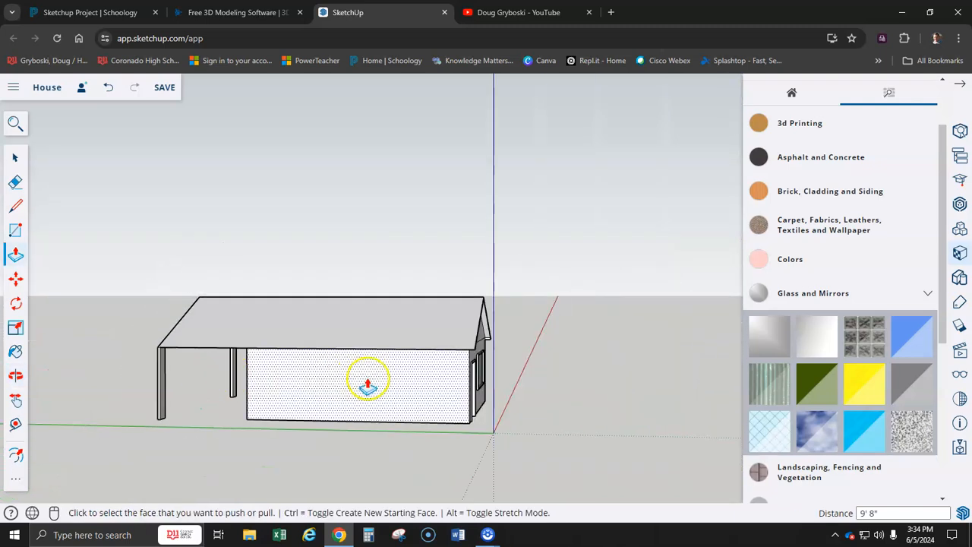
pyautogui.moveTo(369, 387); pyautogui.dragTo(256, 382, button='middle')
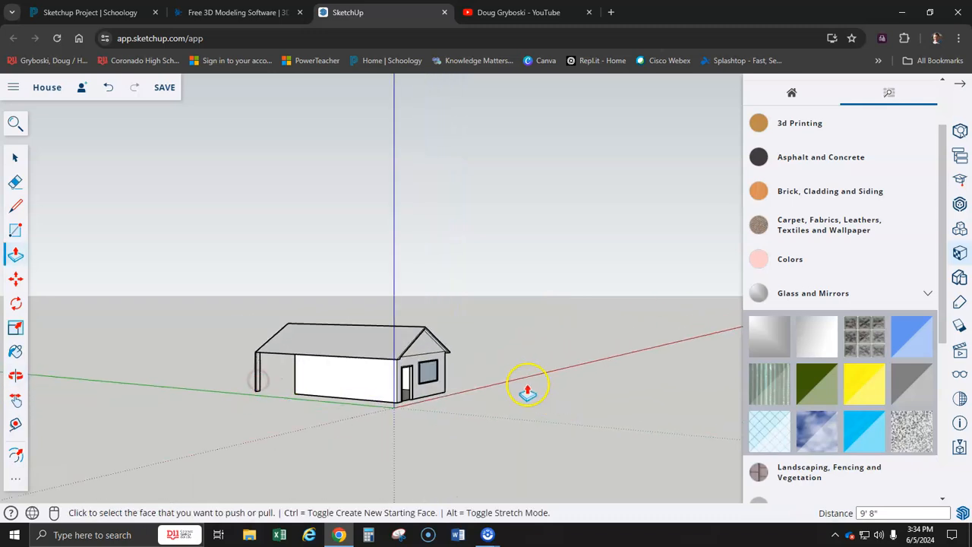
pyautogui.scroll(3, 527, 387)
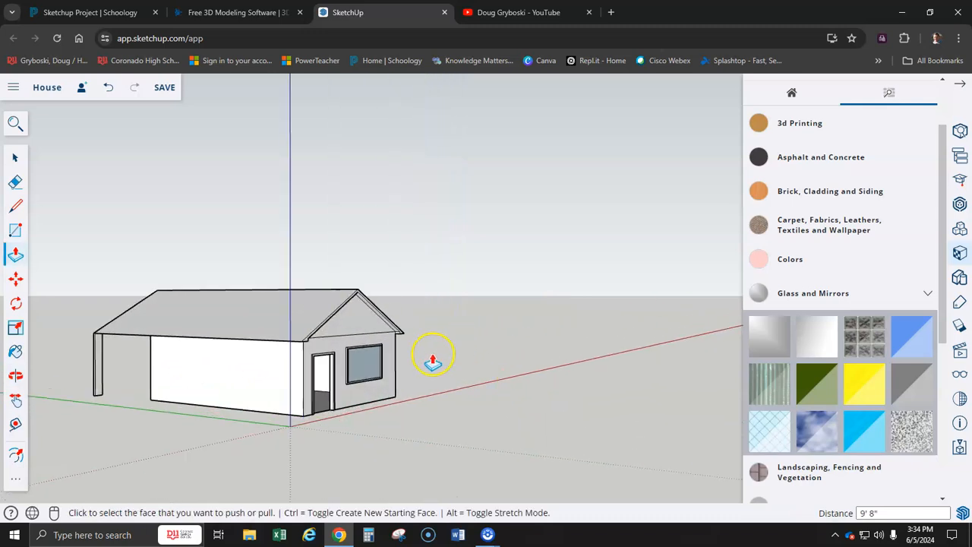